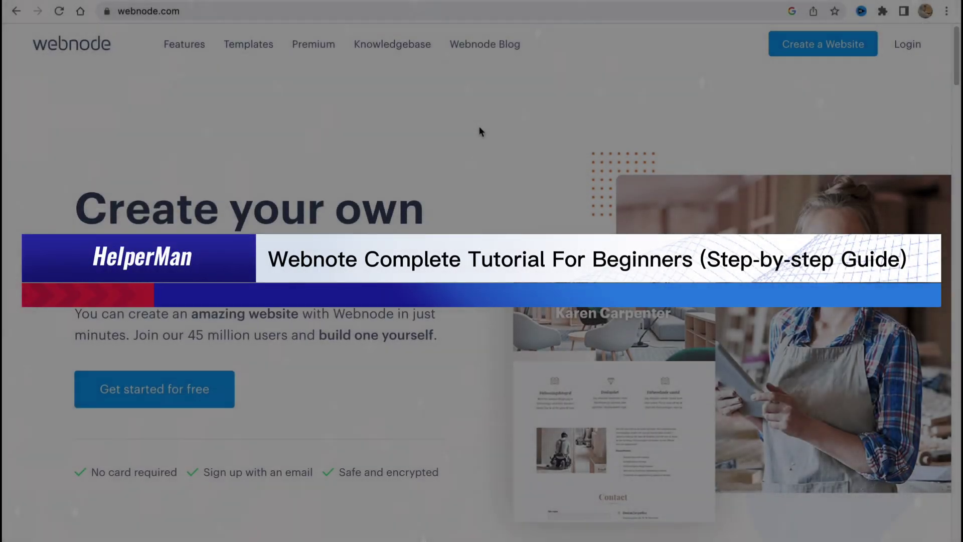
Step: Open Webnode's Create your website form and start filling in the Website name field
scroll(480, 131, "down", 3)
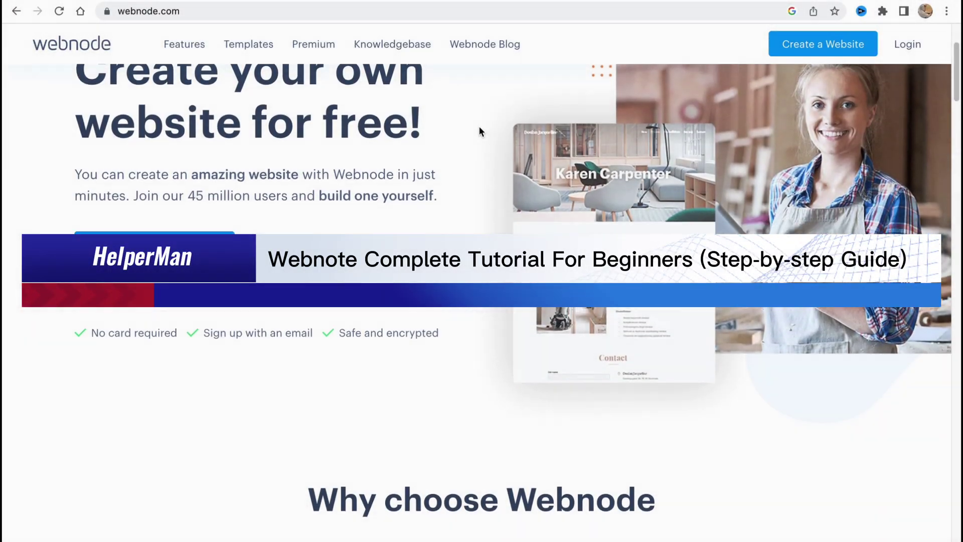
scroll(480, 132, "down", 6)
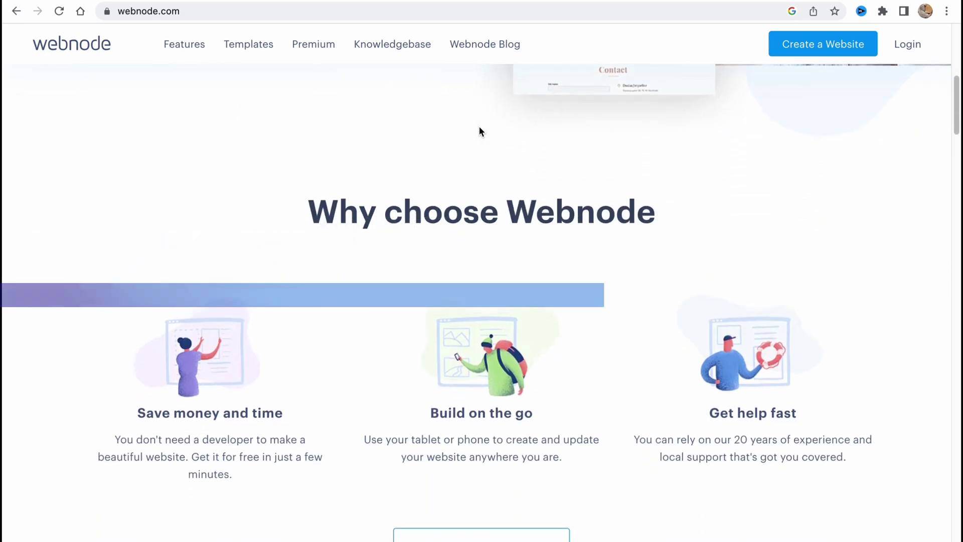
scroll(480, 130, "down", 9)
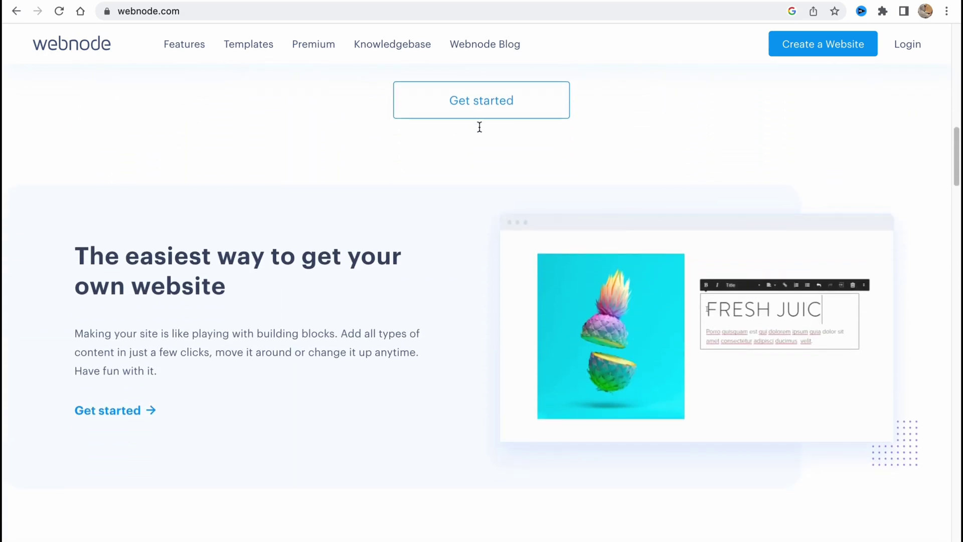
scroll(479, 126, "down", 8)
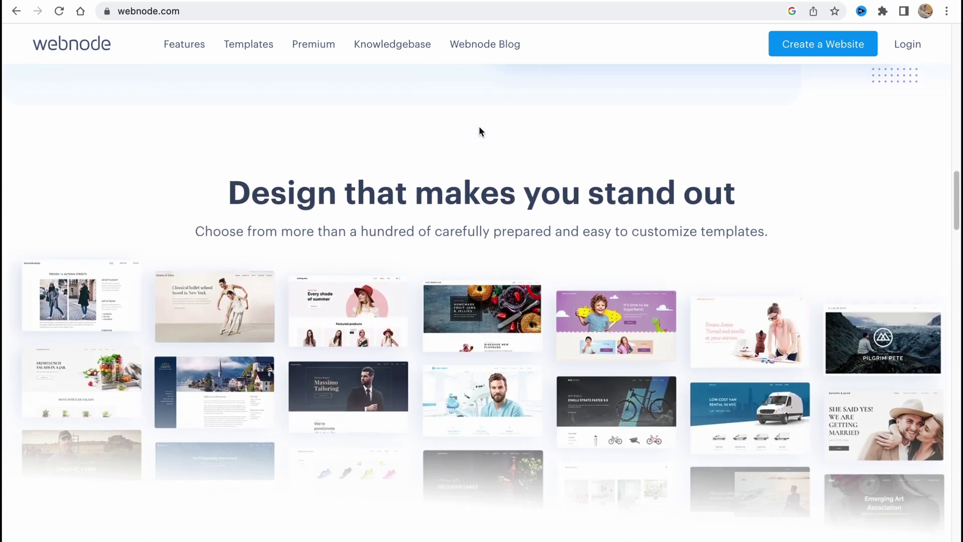
scroll(480, 132, "down", 4)
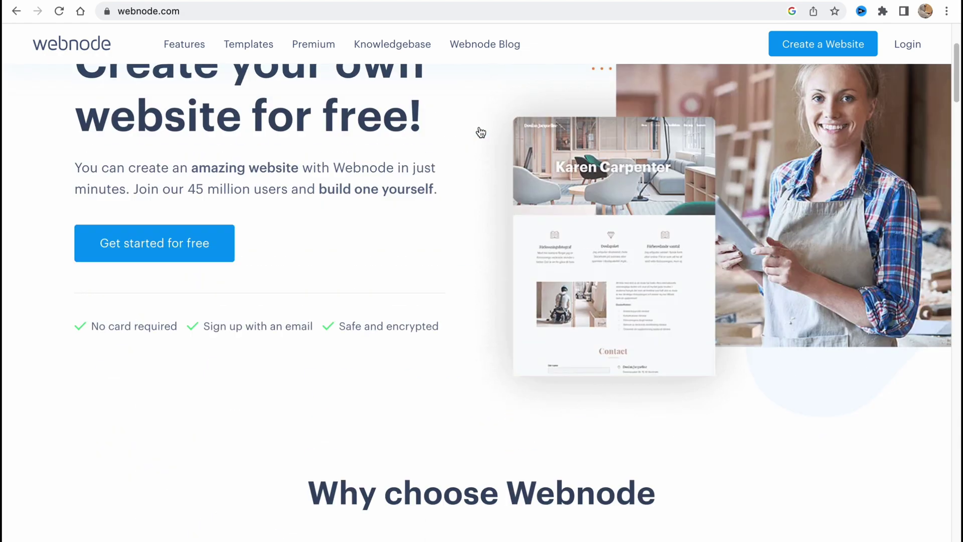
scroll(481, 132, "up", 3)
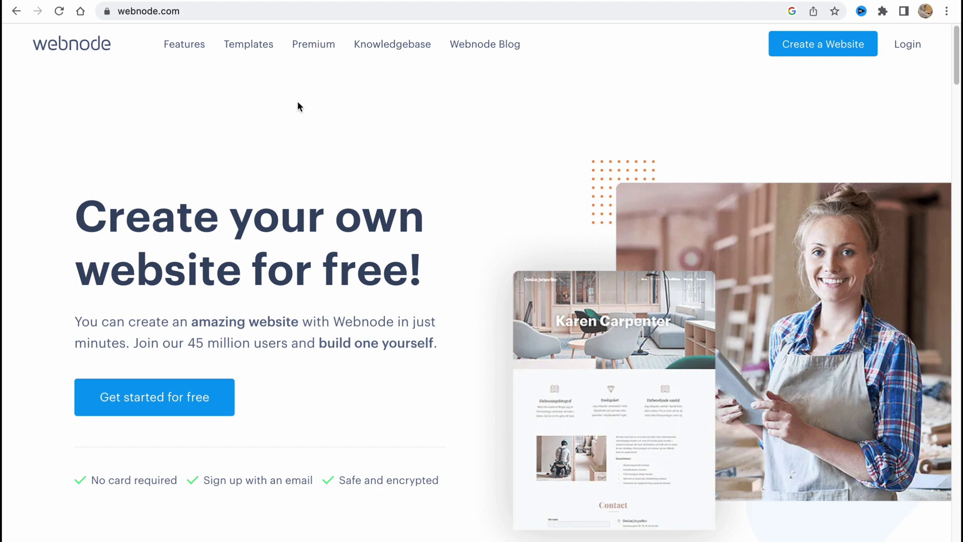
scroll(200, 49, "up", 3)
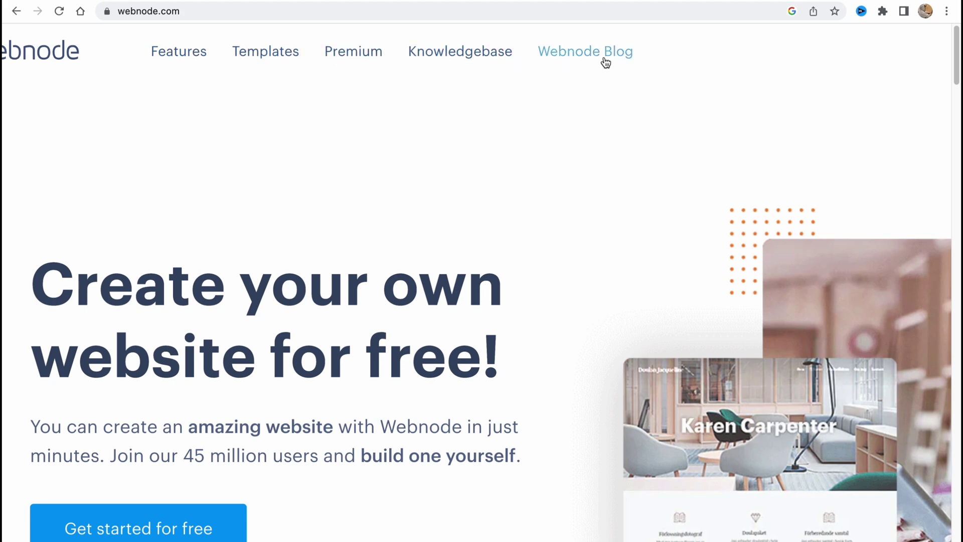
scroll(607, 61, "down", 3)
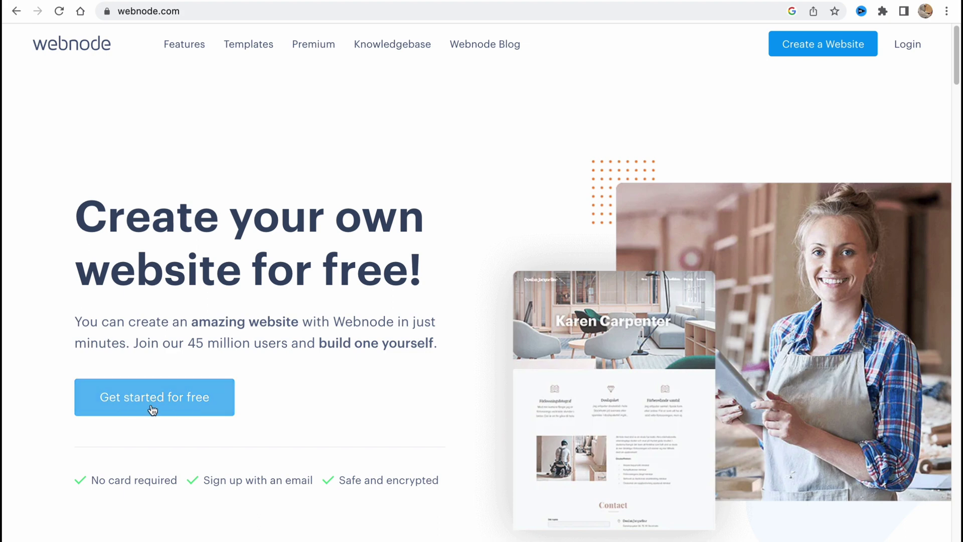
left_click(831, 48)
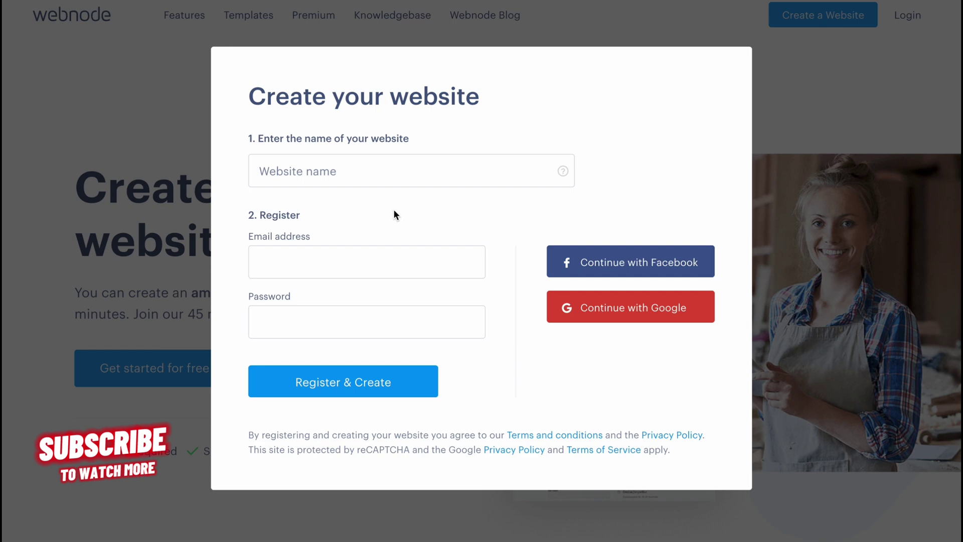
left_click(341, 178)
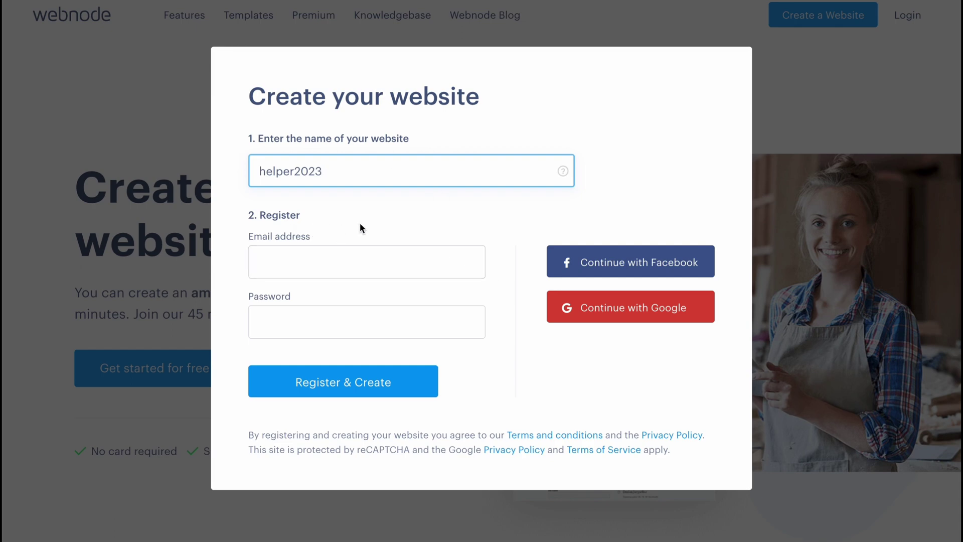
Step: Sign up with the Google account, replacing the rejected website name so it becomes 'lle34'
left_click(653, 315)
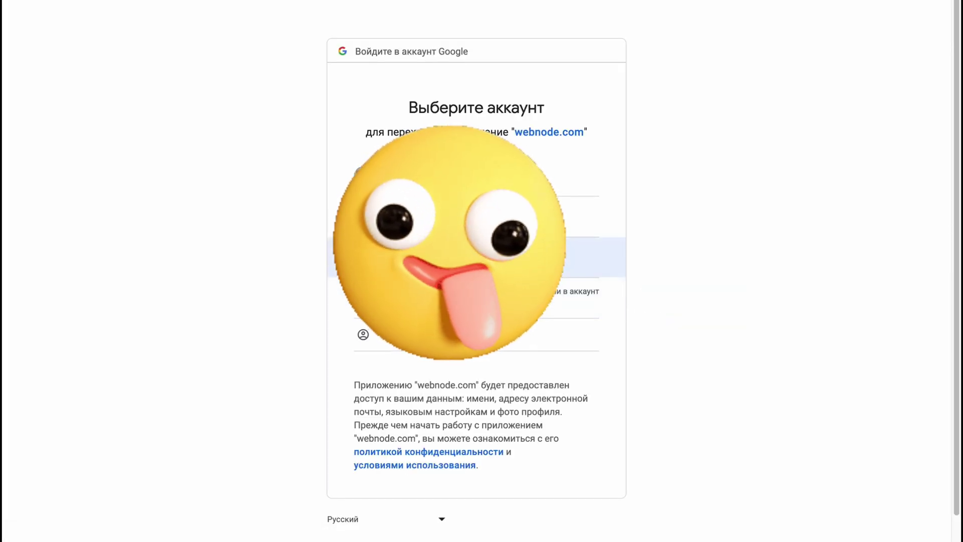
left_click(425, 269)
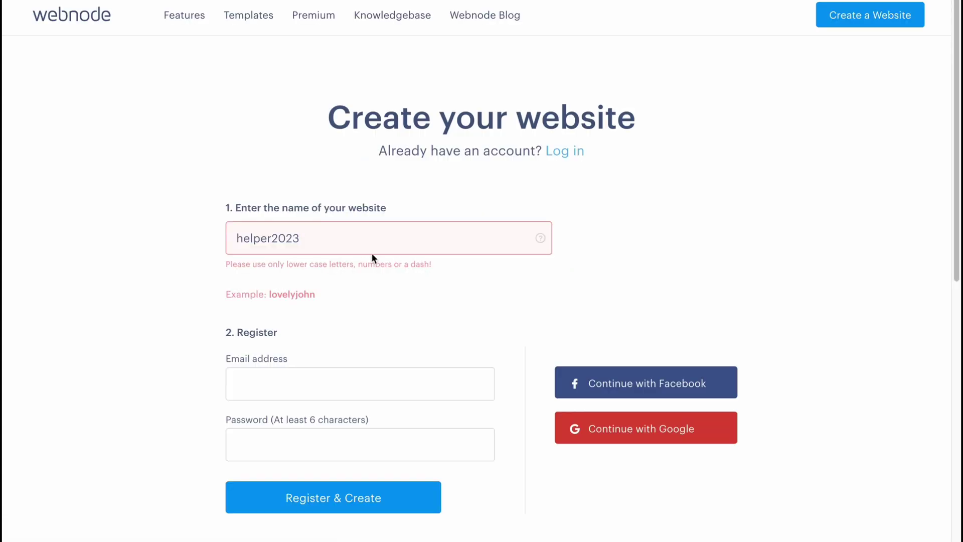
left_click_drag(372, 251, 145, 236)
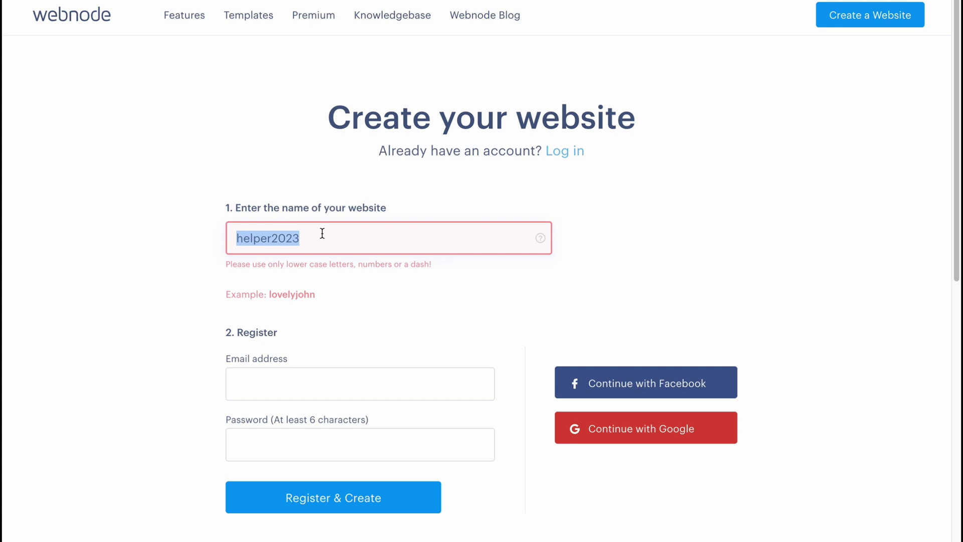
type("h")
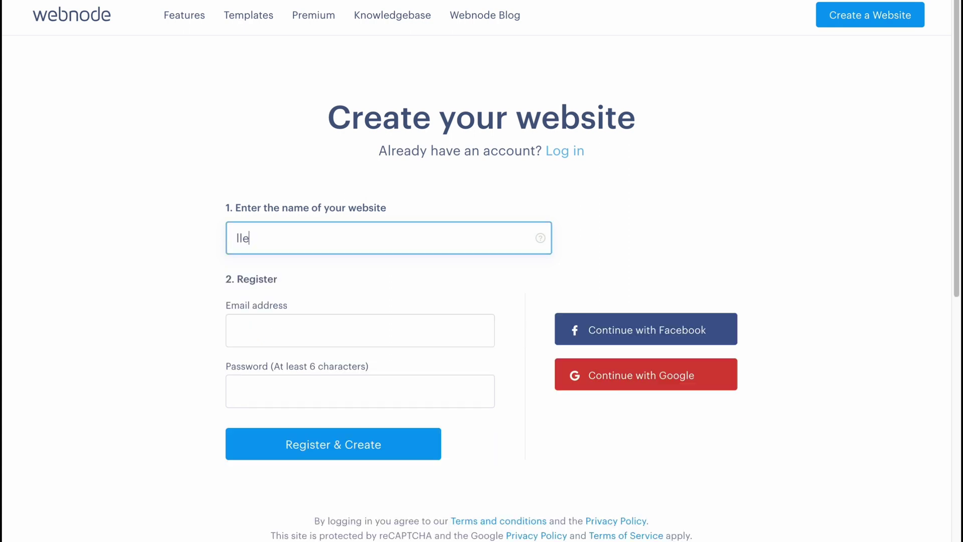
left_click(665, 382)
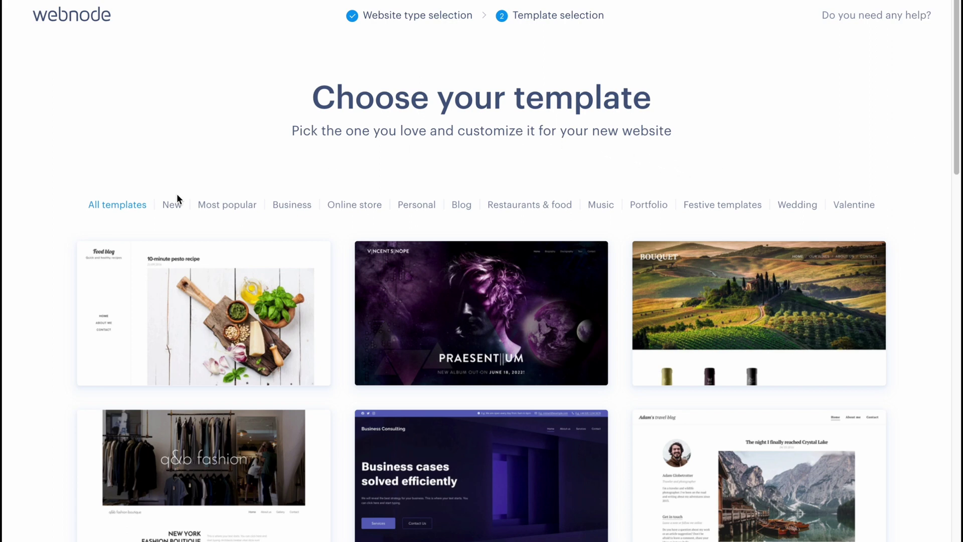
Step: Filter the template gallery to Blog and scroll down to the Adam's travel blog card
scroll(119, 211, "up", 3)
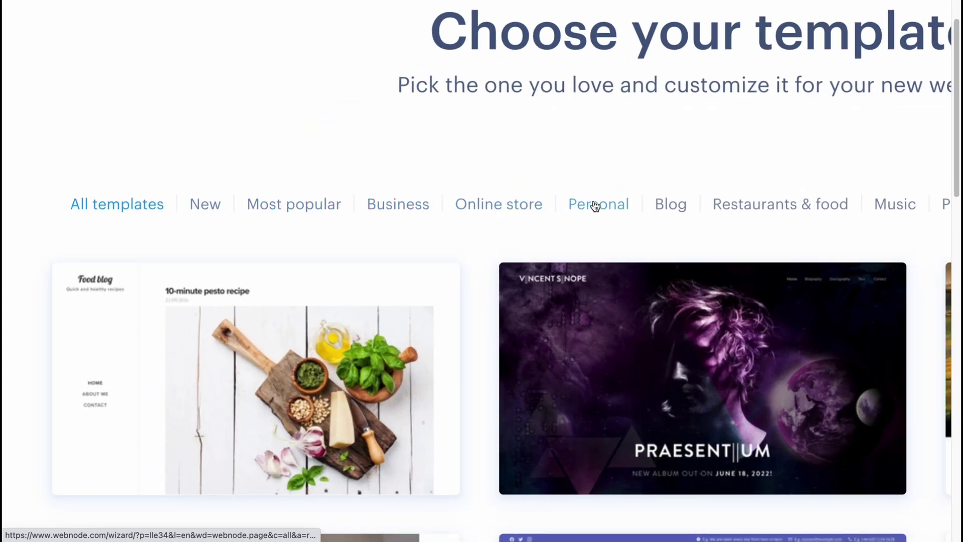
scroll(653, 210, "down", 3)
scroll(547, 210, "down", 2)
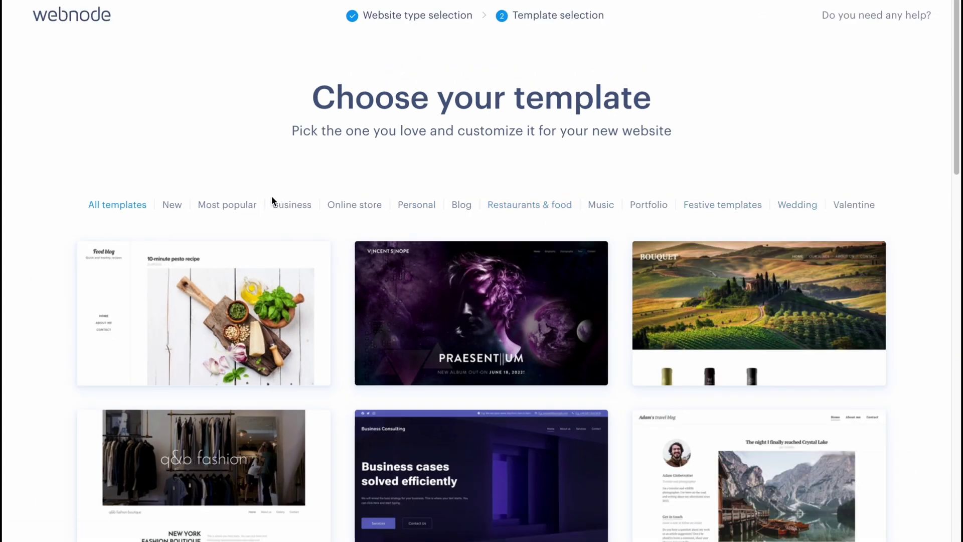
scroll(454, 209, "up", 2)
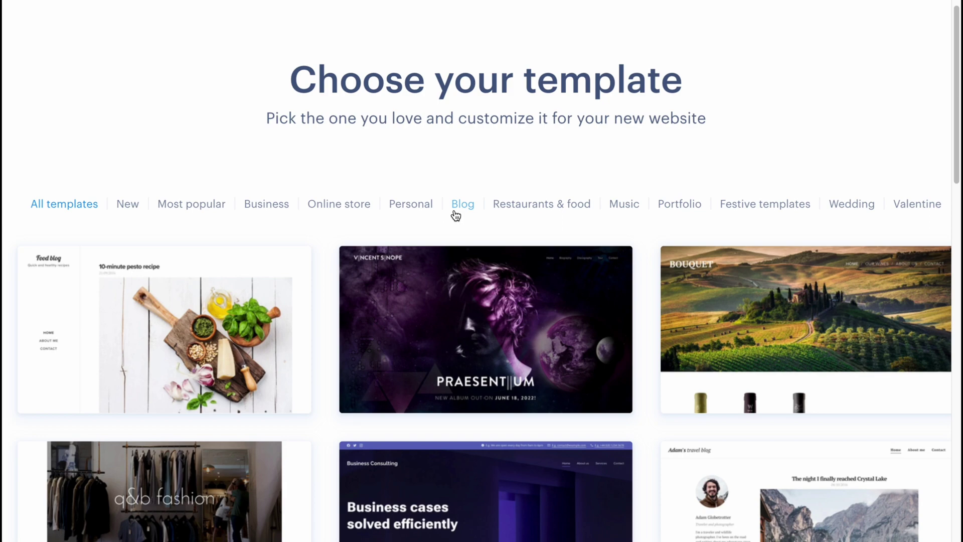
left_click(461, 206)
scroll(468, 180, "down", 3)
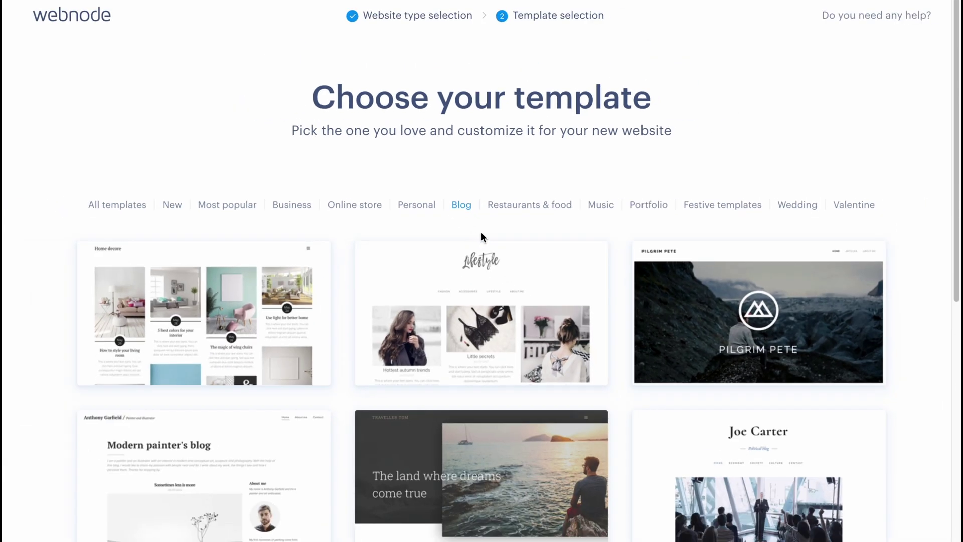
scroll(519, 293, "down", 3)
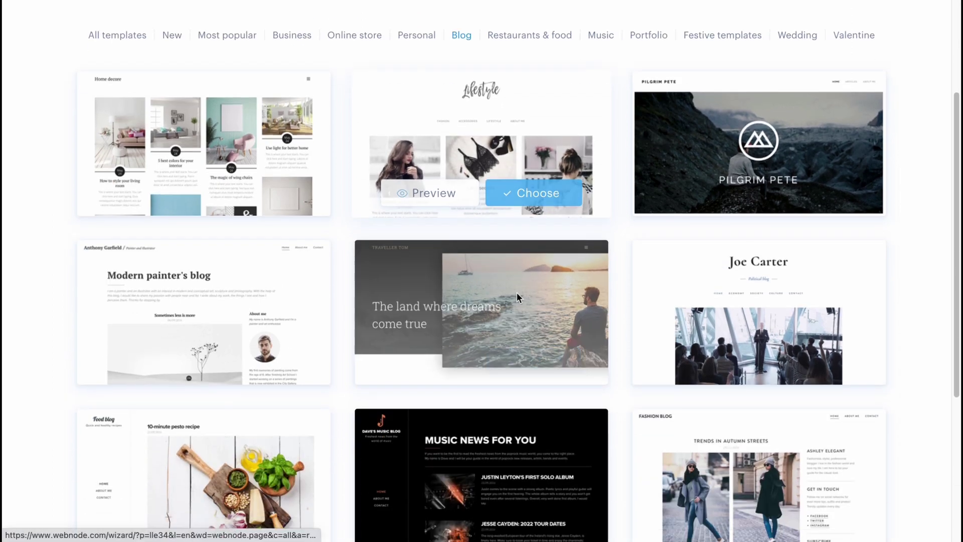
scroll(517, 293, "down", 5)
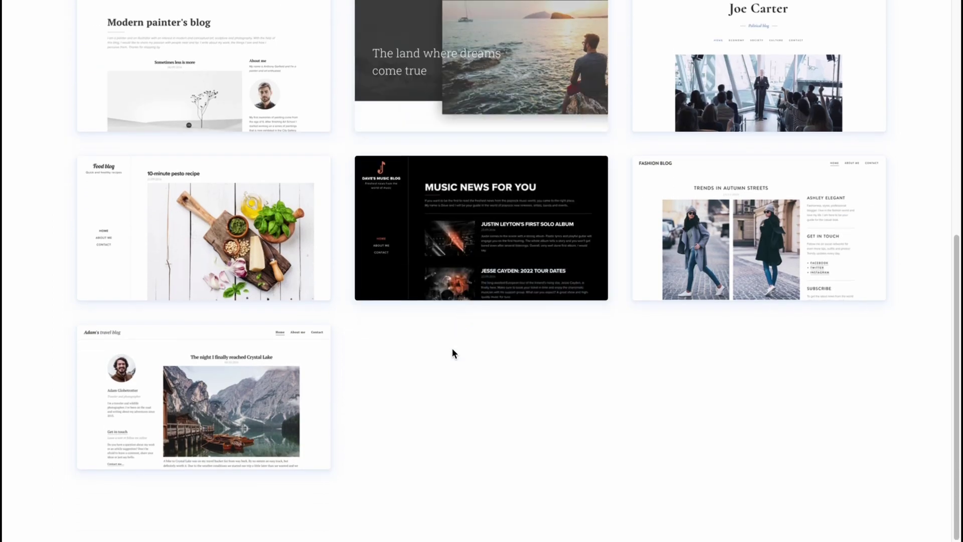
mouse_move(232, 377)
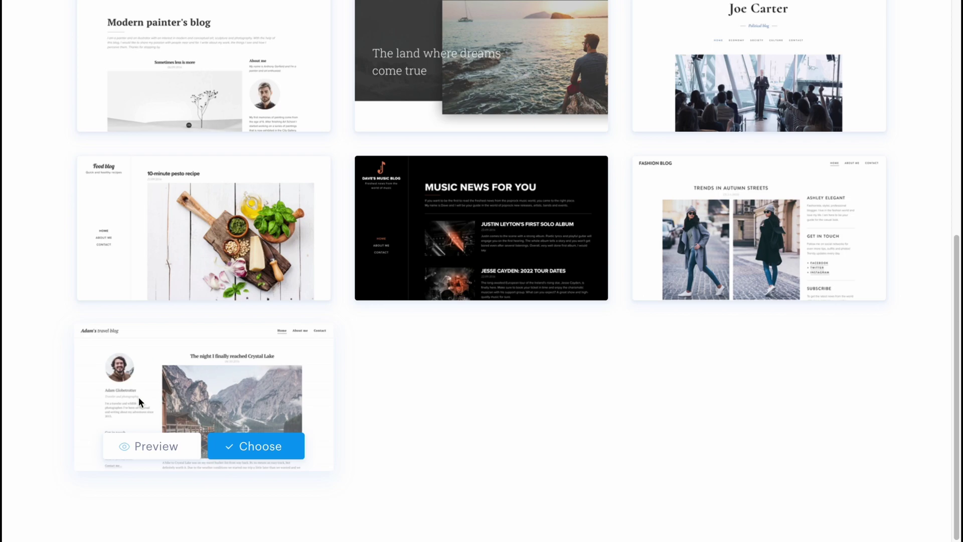
Step: Preview the Adam's travel blog template, then choose it for the new site
left_click(167, 451)
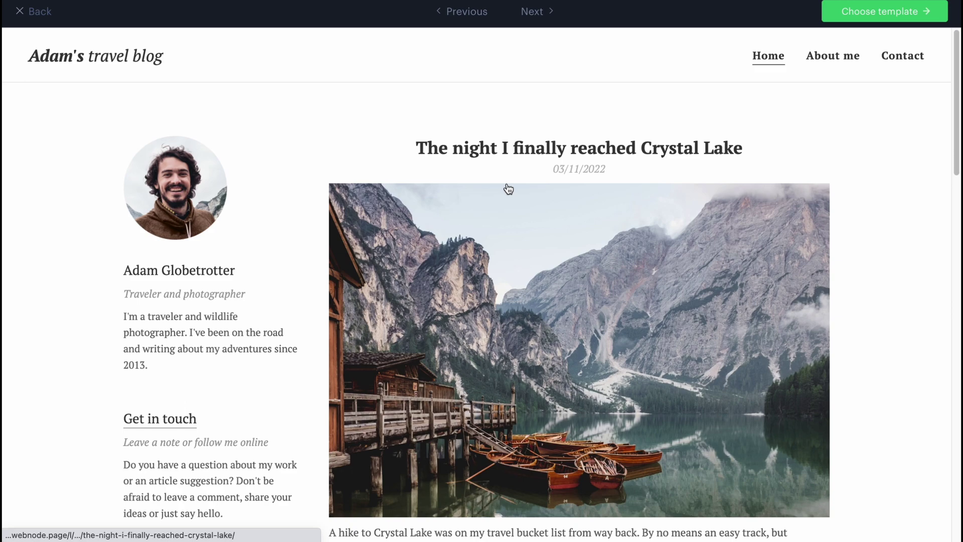
scroll(509, 200, "down", 10)
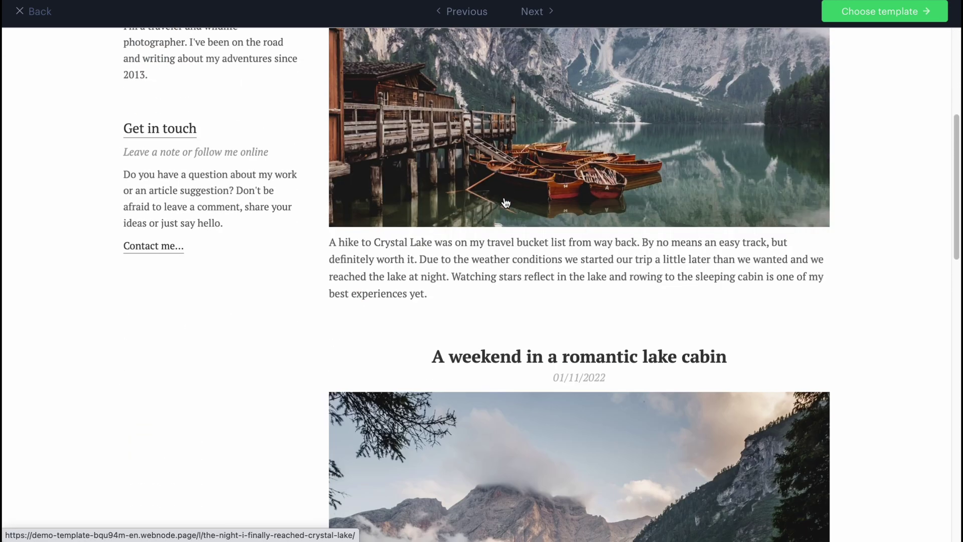
scroll(506, 202, "up", 10)
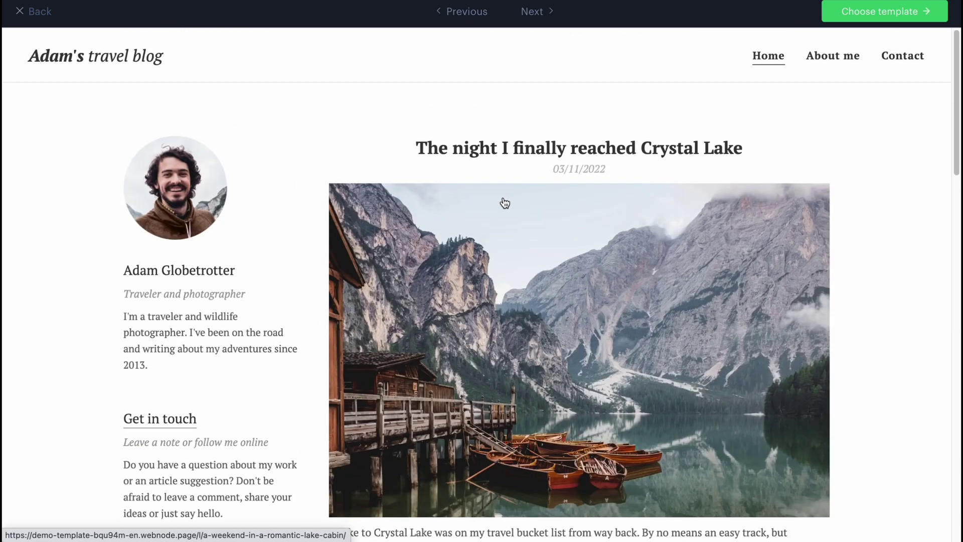
left_click(869, 15)
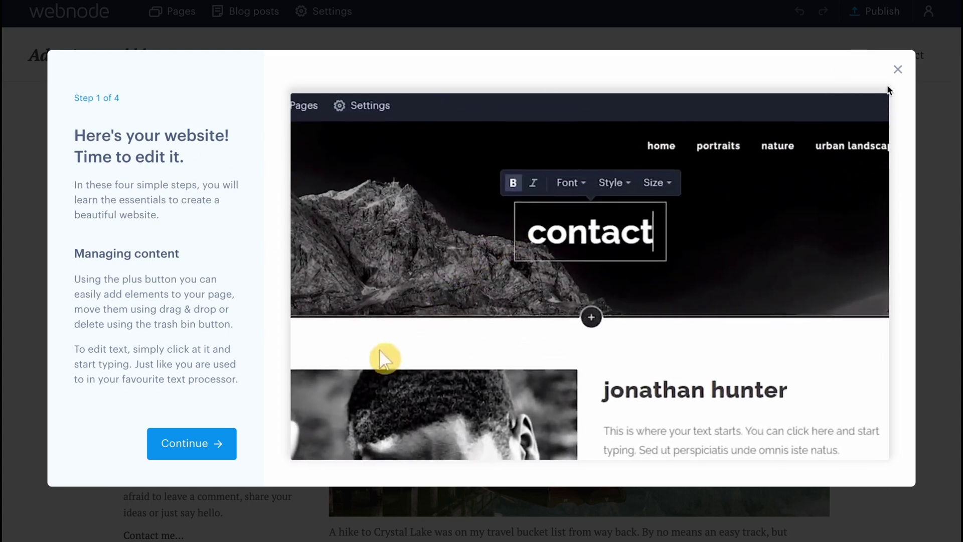
Step: Dismiss the intro guide and change 'Adam' in the site title to 'HelperMan'
left_click(898, 69)
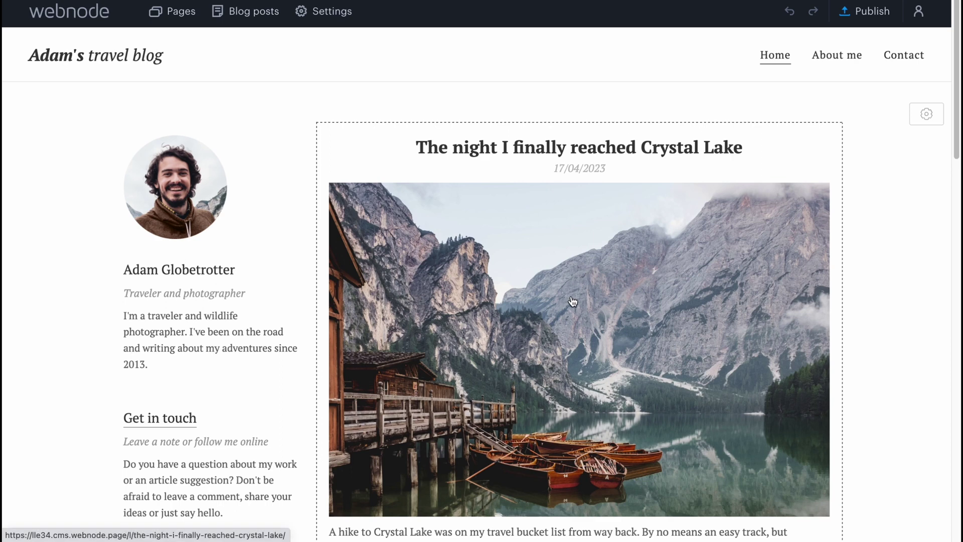
left_click(78, 57)
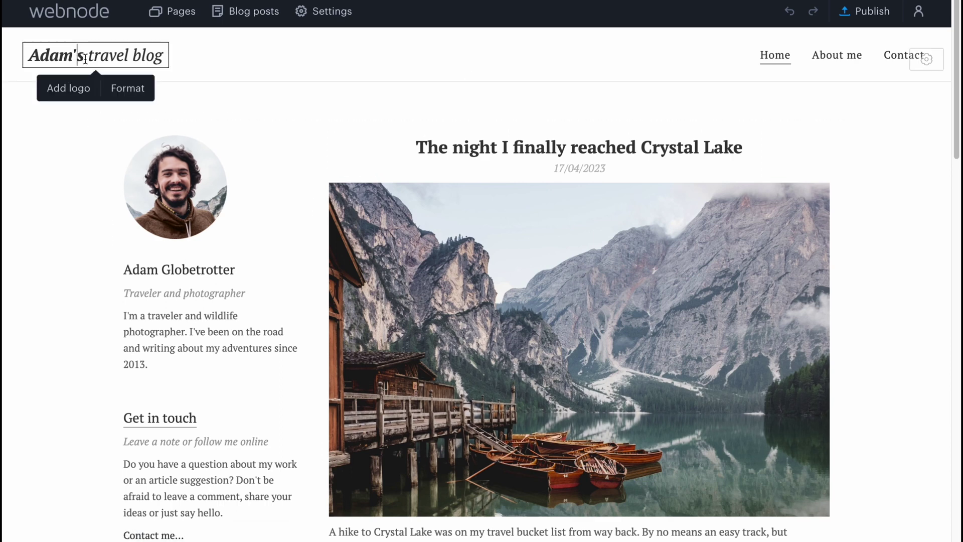
left_click_drag(73, 58, 2, 57)
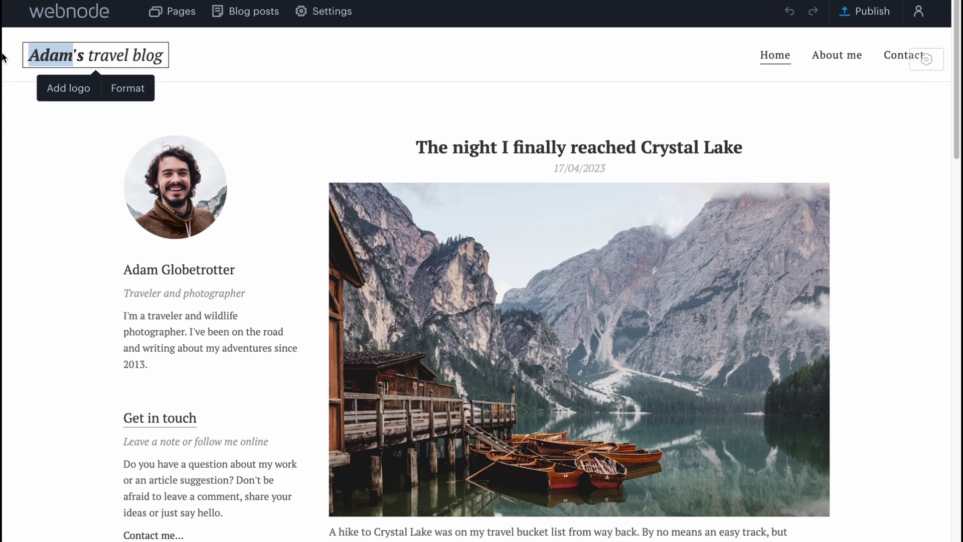
type("He")
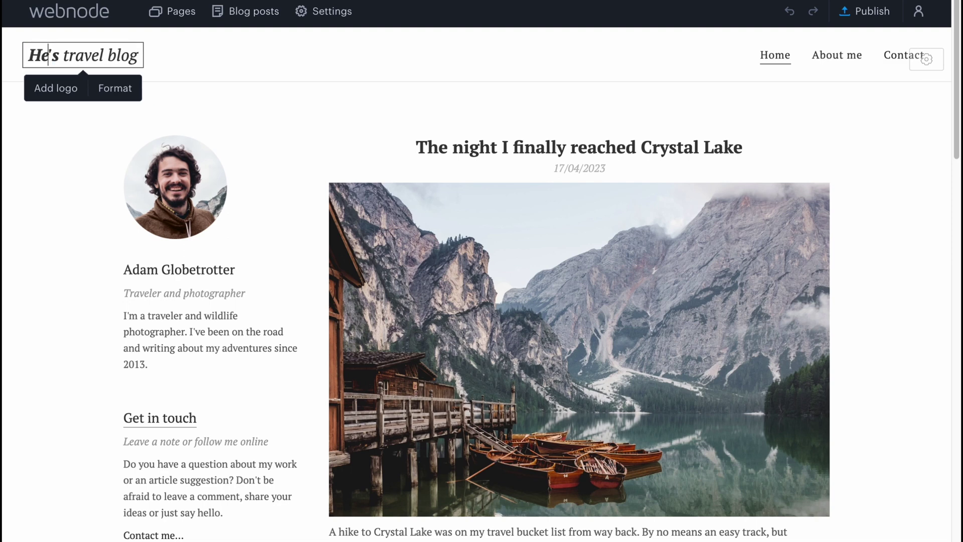
type("lperMan")
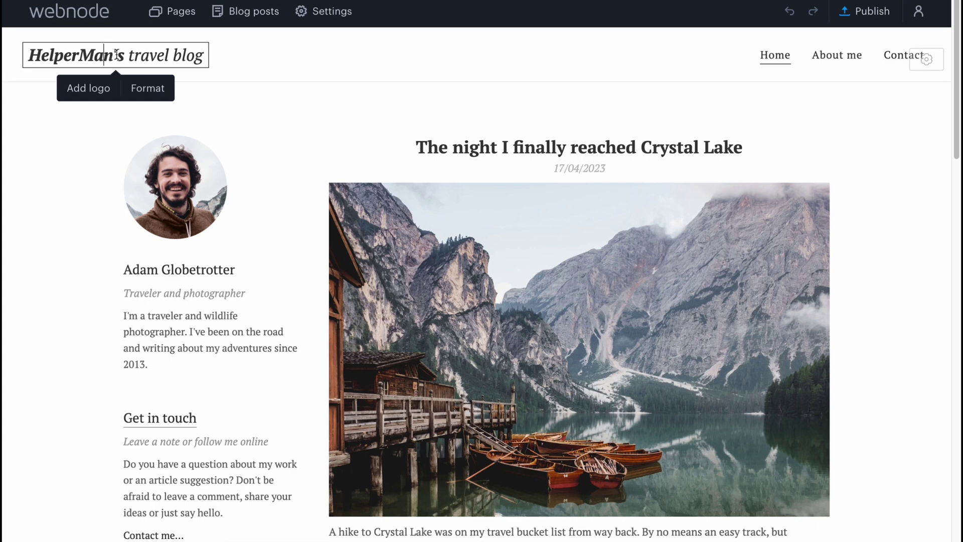
left_click(169, 55)
triple_click(81, 56)
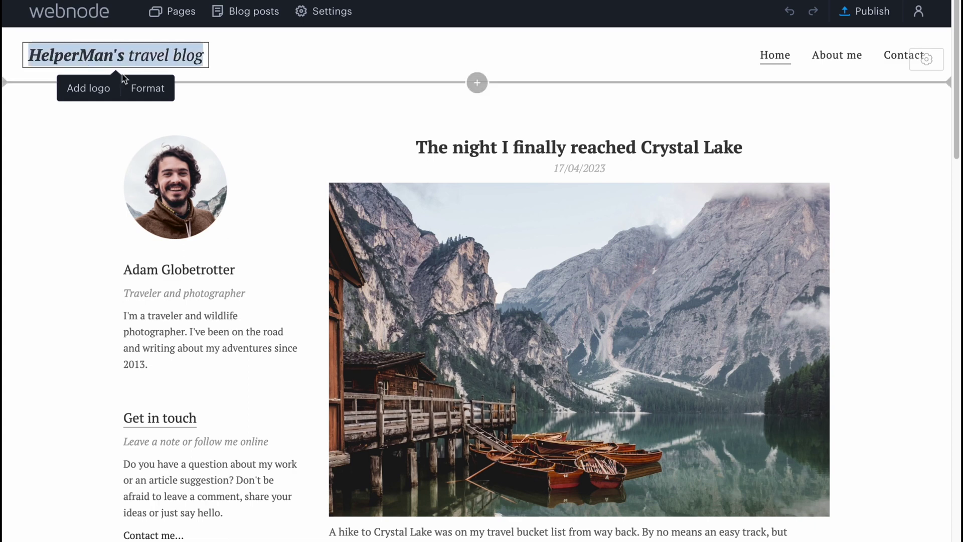
Step: Make the site title bold and apply the Black background text style
left_click(147, 89)
left_click(63, 89)
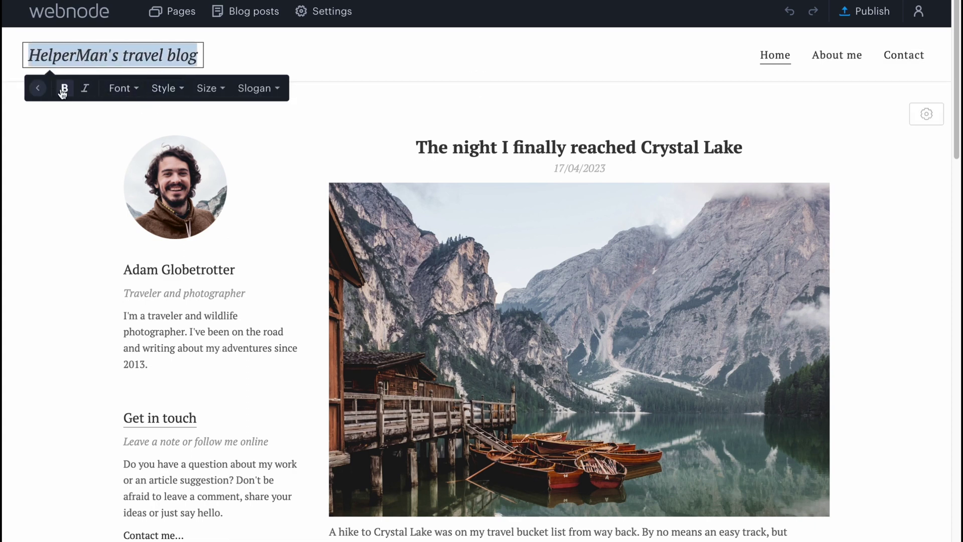
left_click(71, 94)
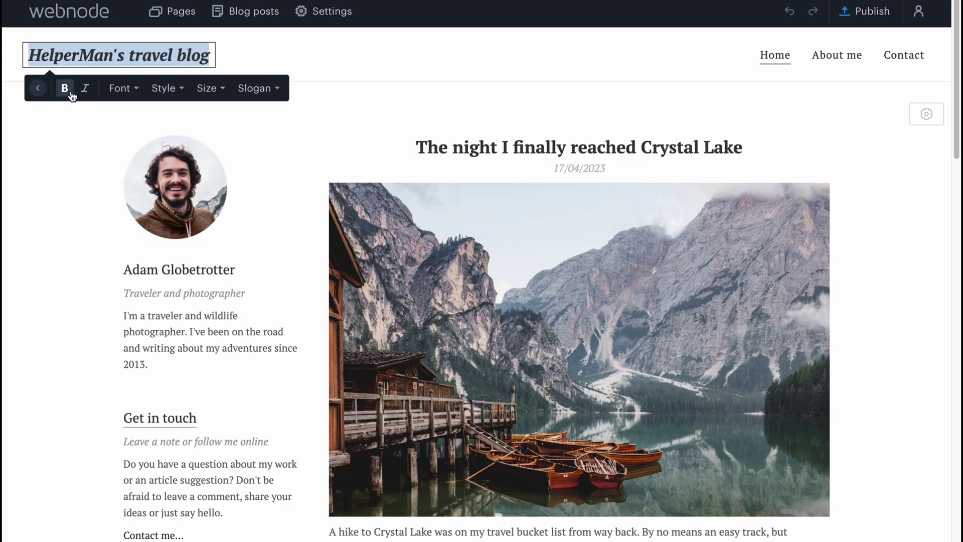
left_click(123, 93)
scroll(135, 251, "down", 5)
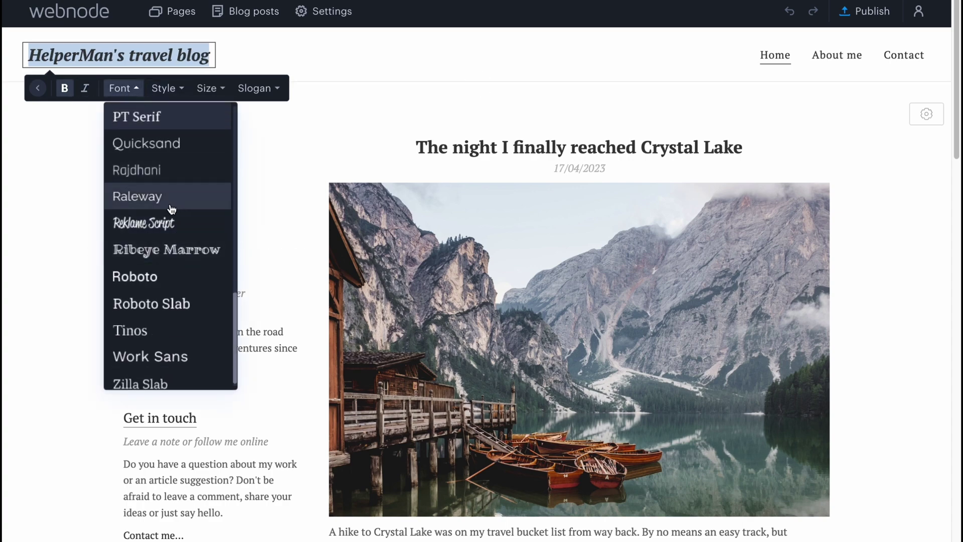
left_click(172, 91)
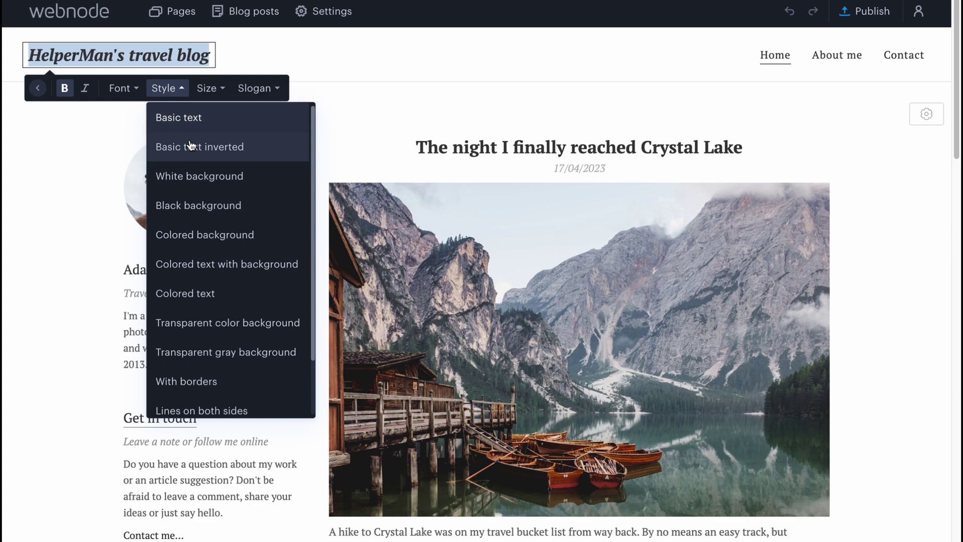
left_click(193, 147)
left_click(165, 88)
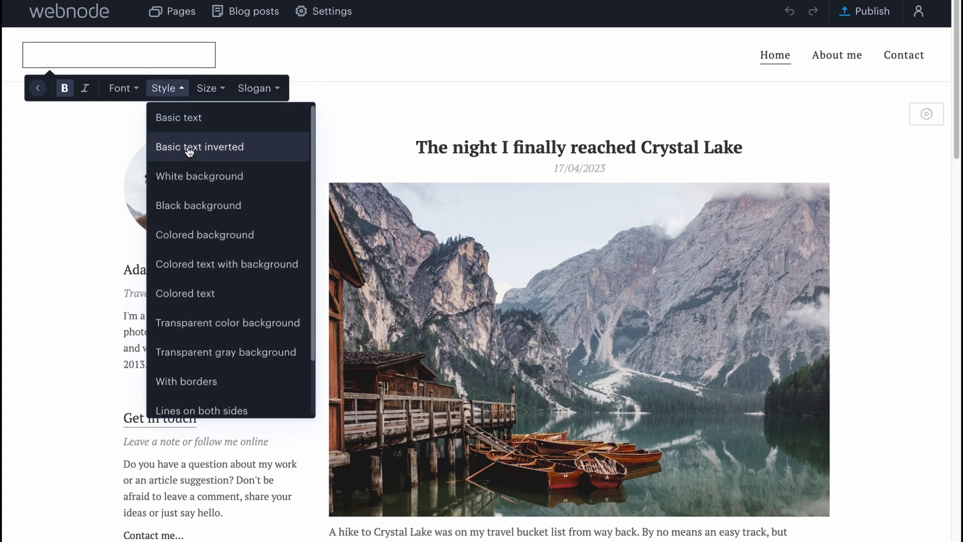
left_click(190, 207)
left_click(380, 106)
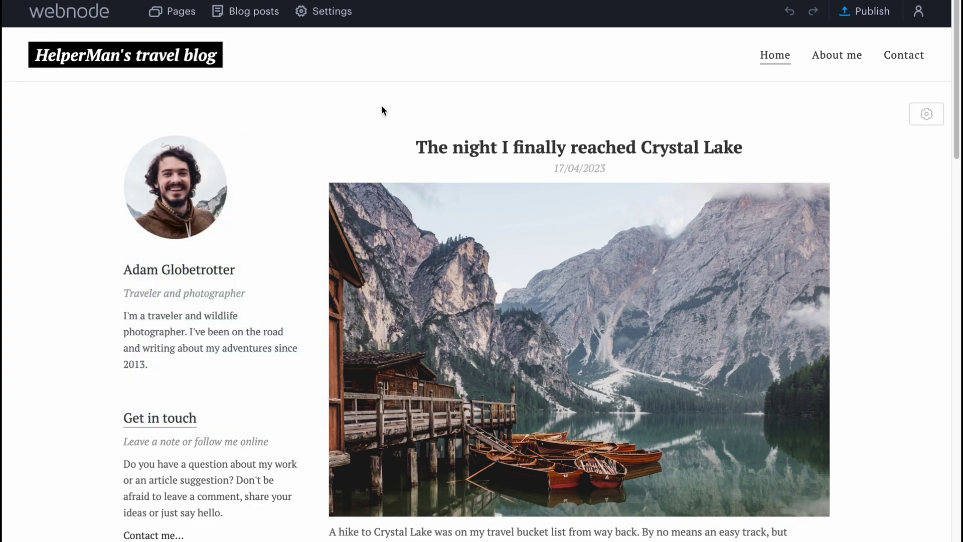
Step: Turn off italics on the HelperMan's travel blog title
left_click(150, 54)
left_click(155, 88)
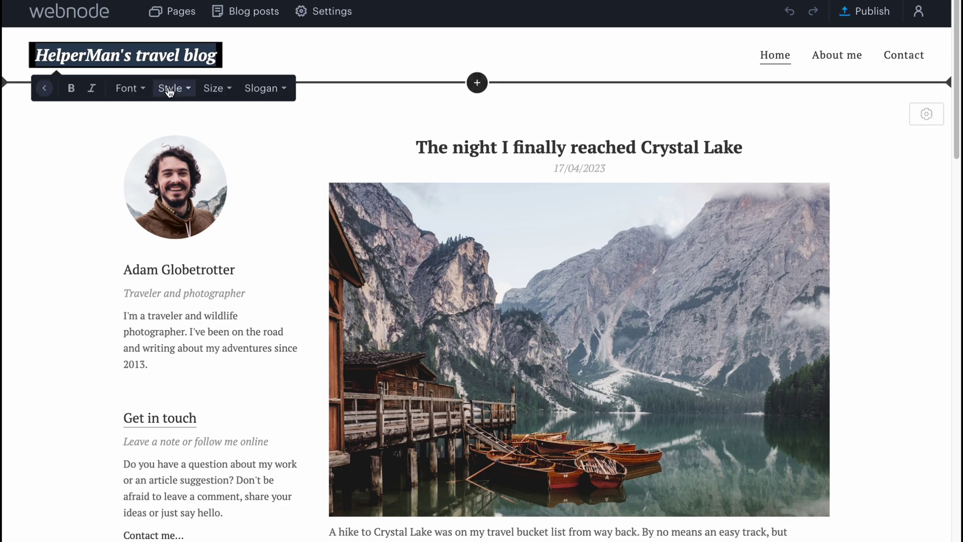
left_click(273, 91)
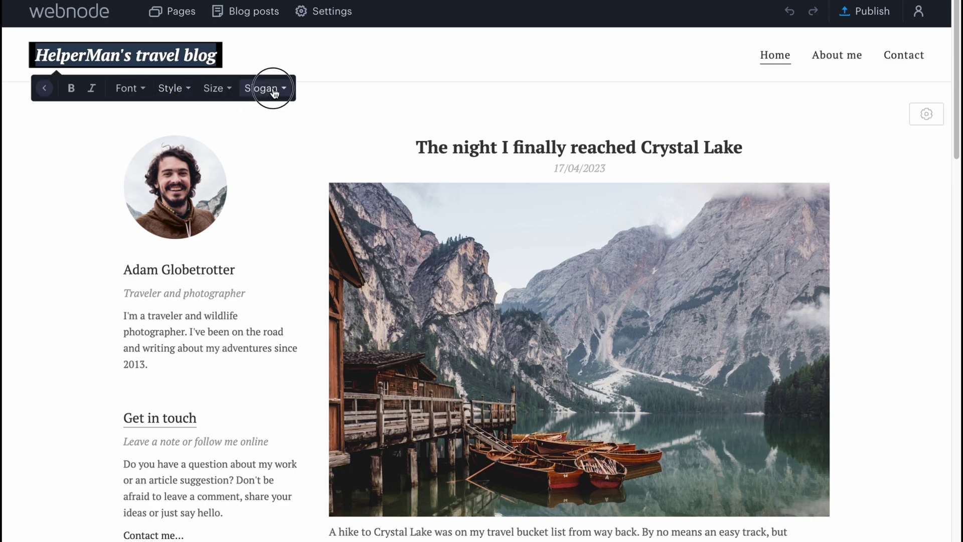
left_click(91, 89)
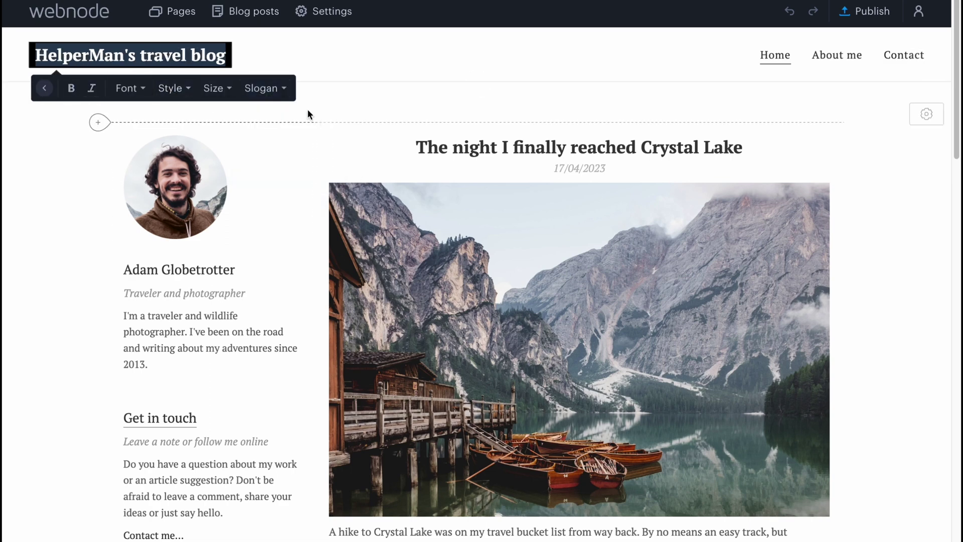
left_click(343, 107)
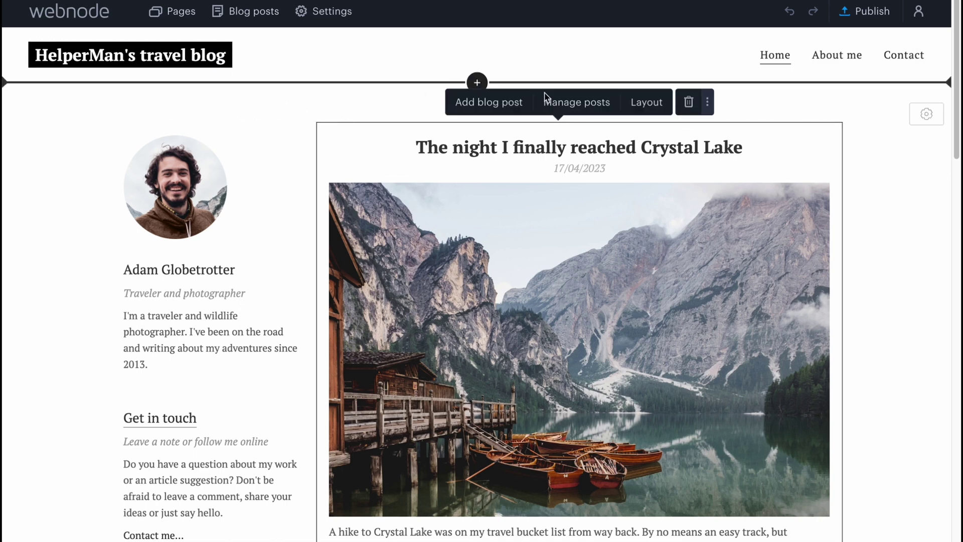
mouse_move(343, 123)
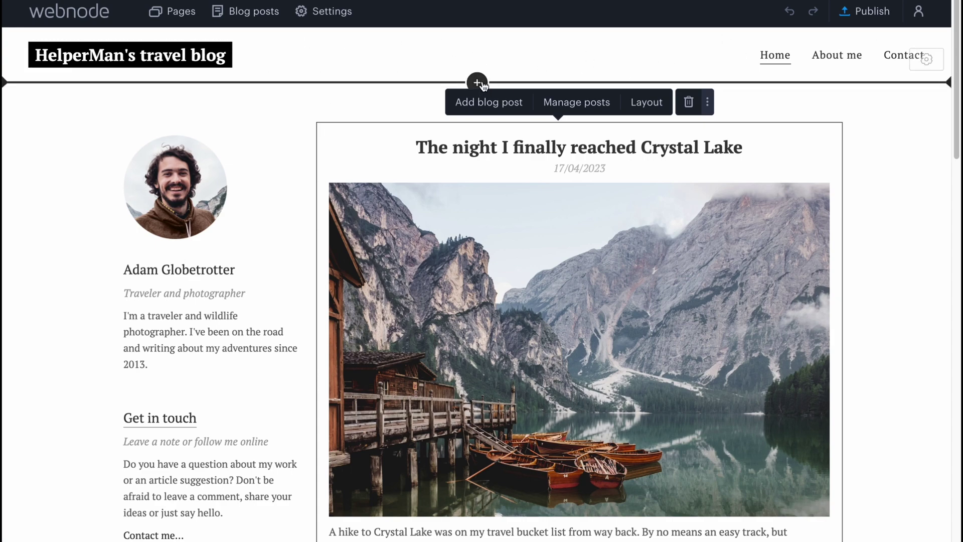
Step: Insert a Three columns section with 'Your Title' and placeholder images directly below the header
left_click(479, 83)
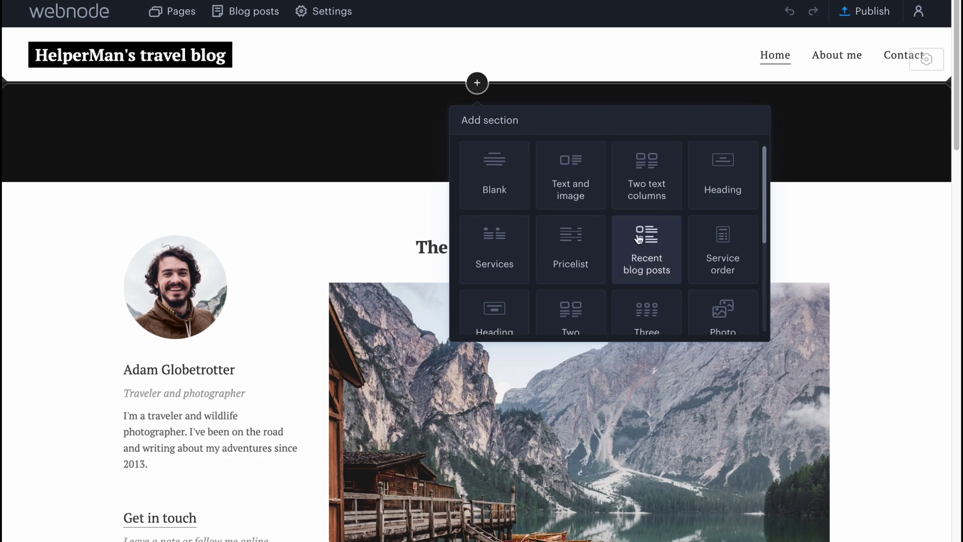
scroll(644, 244, "down", 2)
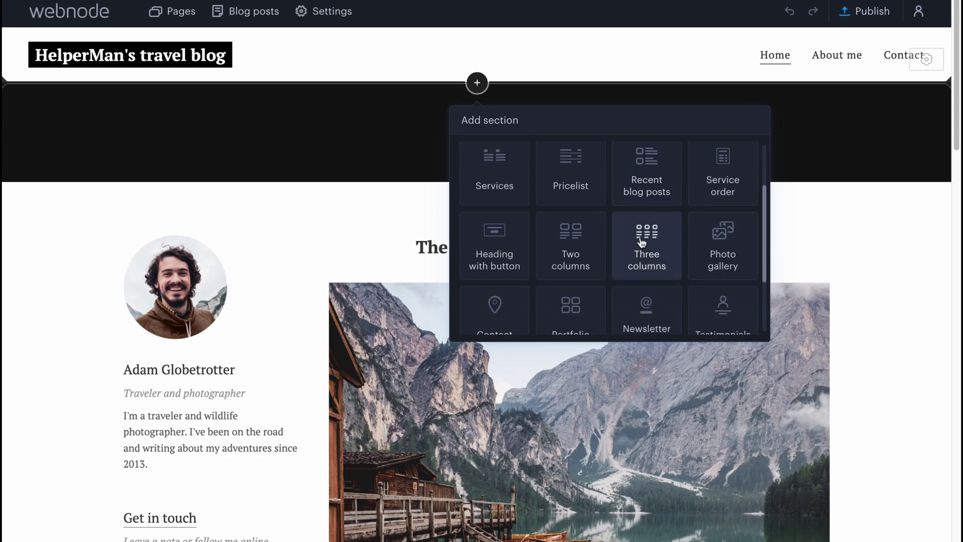
left_click(540, 82)
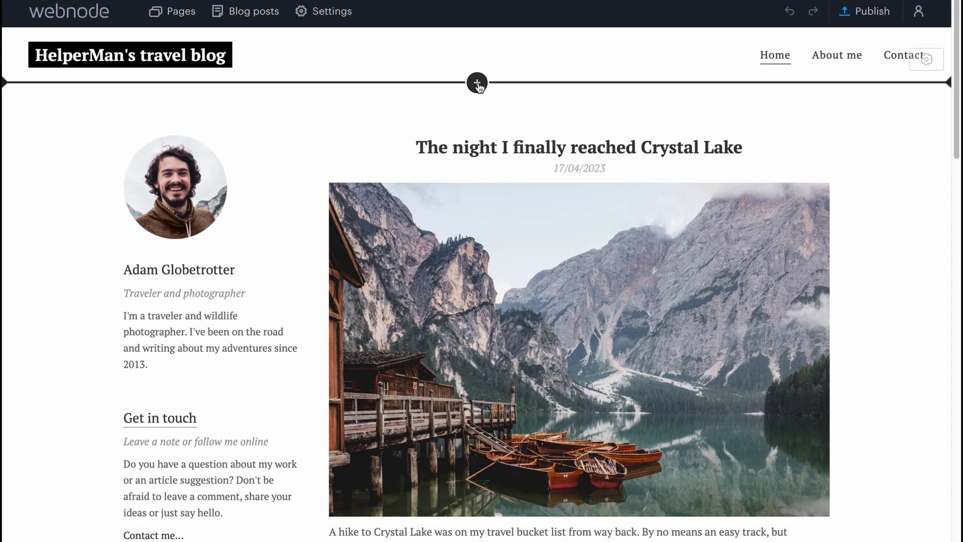
left_click(477, 84)
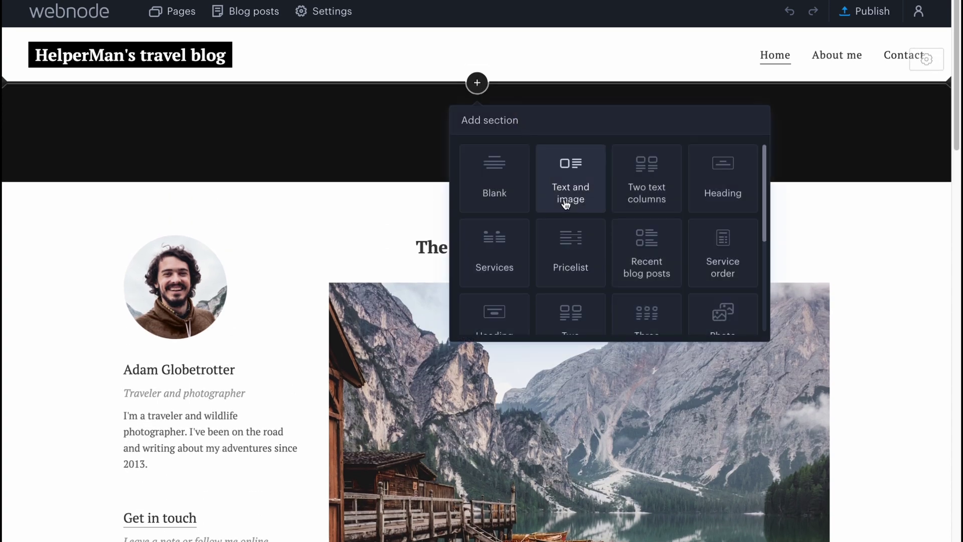
scroll(623, 236, "down", 3)
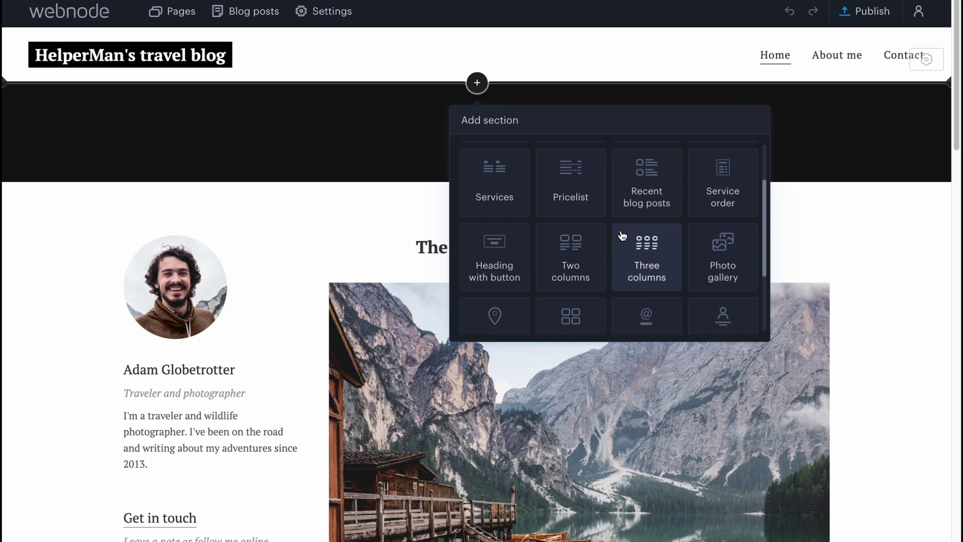
scroll(623, 249, "down", 2)
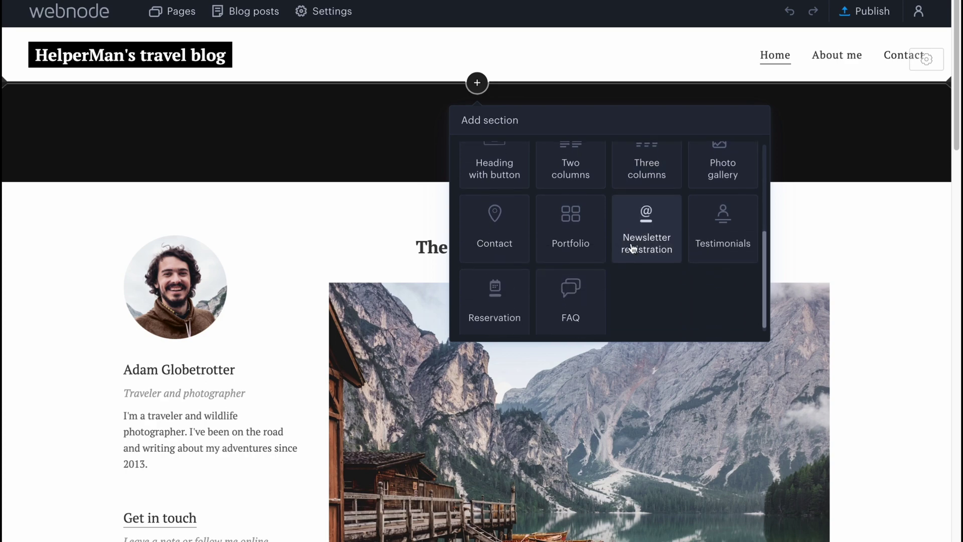
scroll(613, 250, "up", 2)
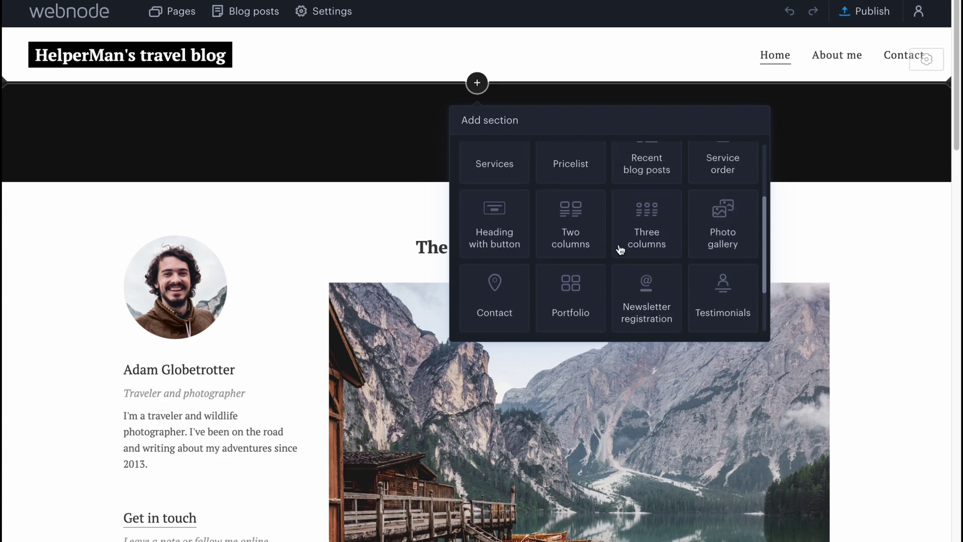
left_click(654, 229)
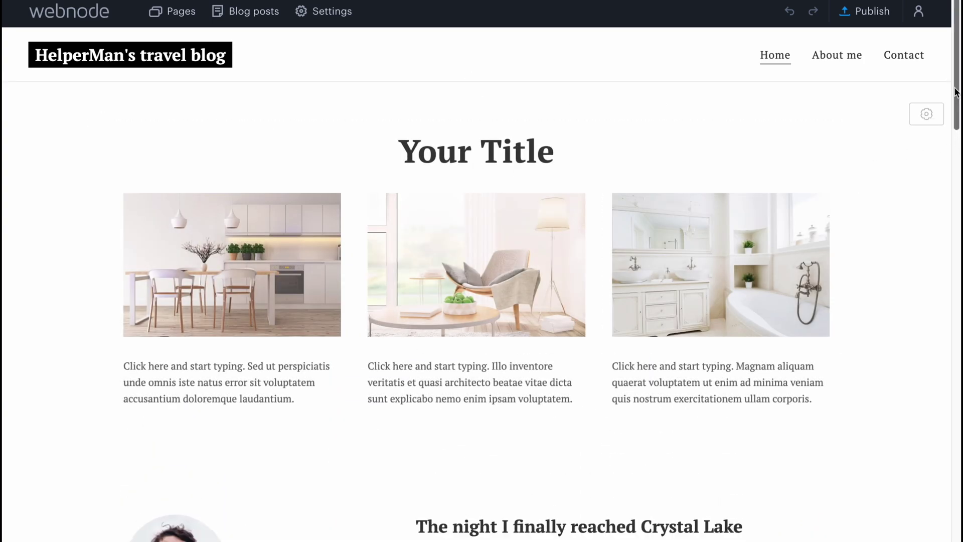
Step: Move the 'Your Title' three-column section down below the blog posts, above the footer
scroll(842, 382, "down", 2)
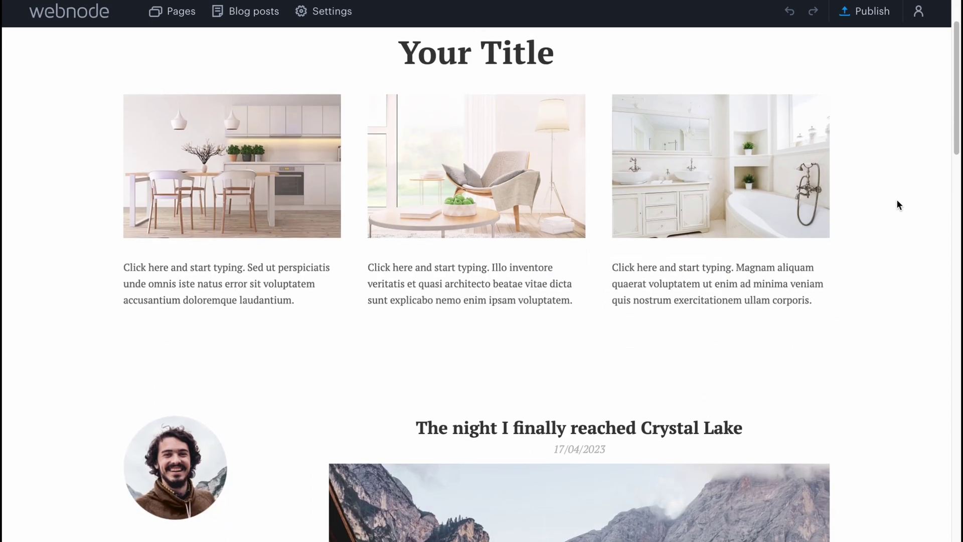
scroll(895, 203, "up", 1)
scroll(896, 213, "up", 1)
left_click(924, 85)
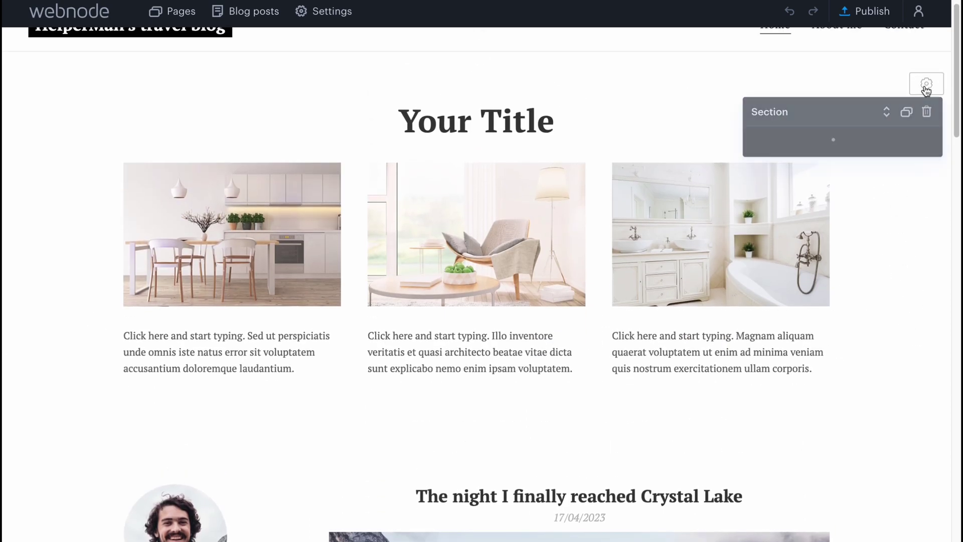
left_click(885, 112)
left_click(894, 168)
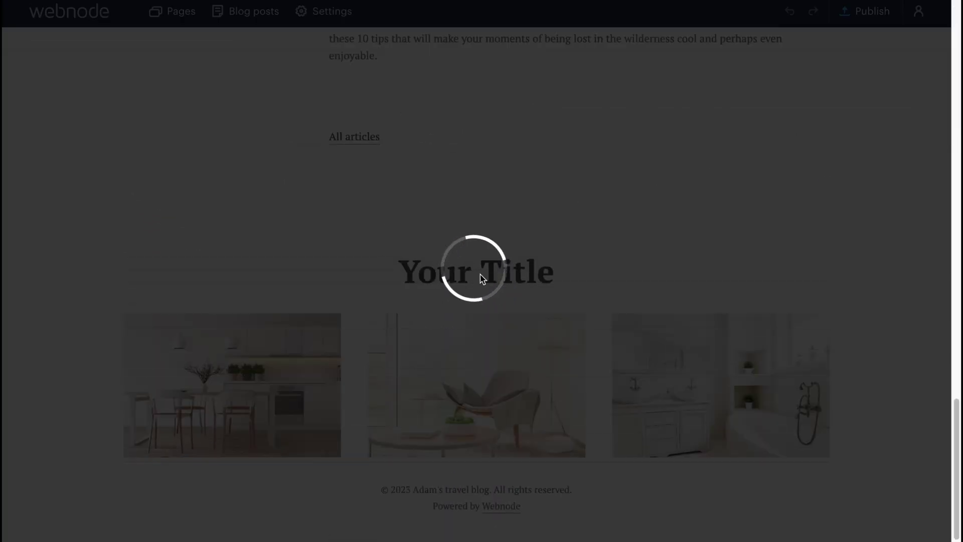
scroll(502, 299, "up", 20)
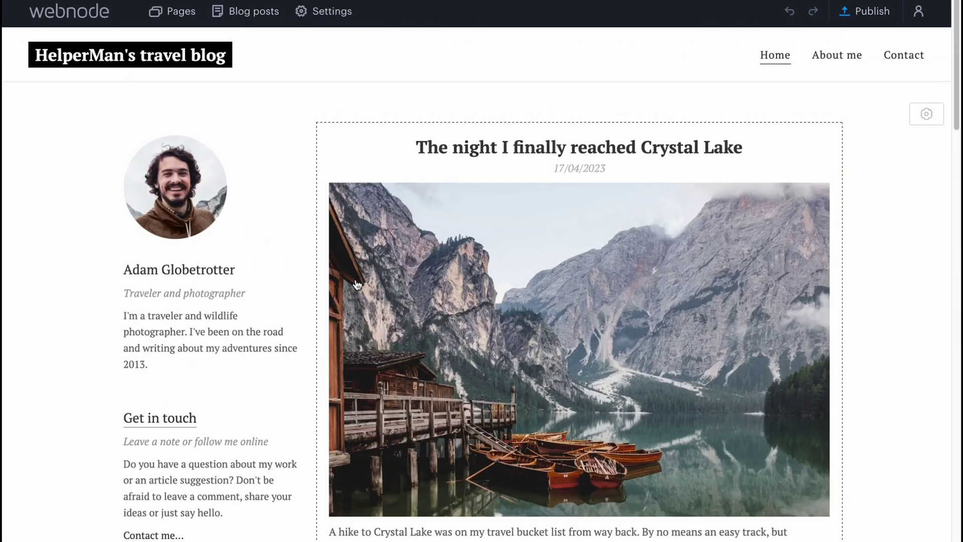
Step: Swap the sidebar profile photo for the curly-haired boy portrait from the Images library
left_click(194, 191)
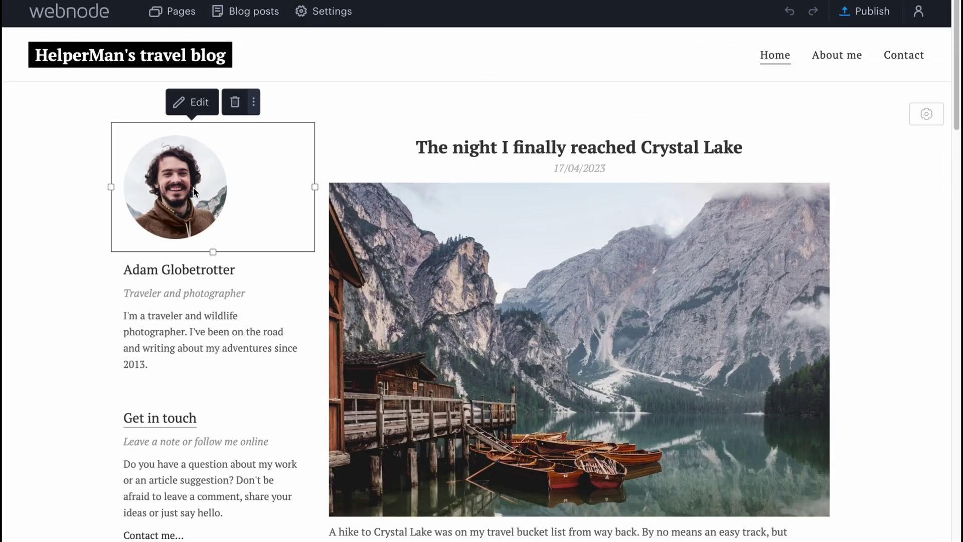
left_click(184, 188)
left_click(200, 111)
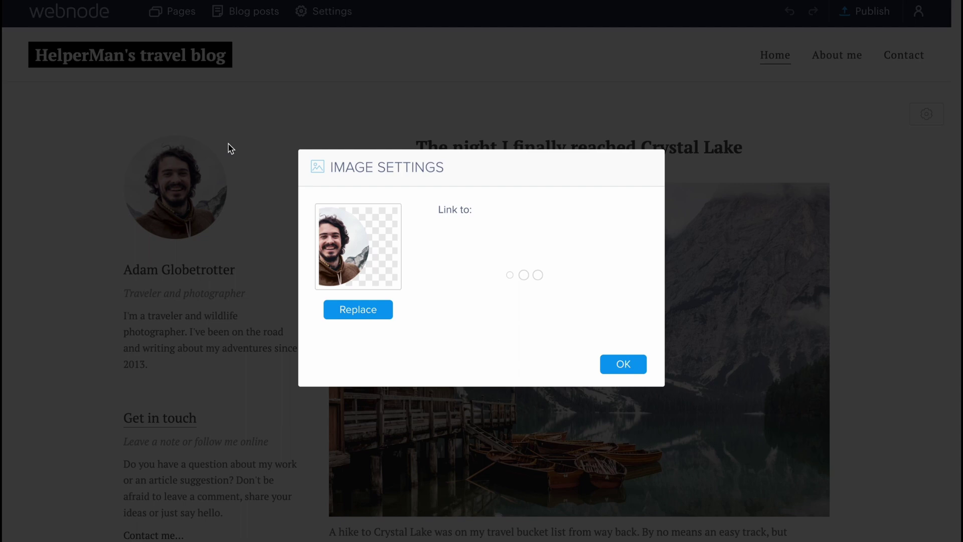
left_click(358, 308)
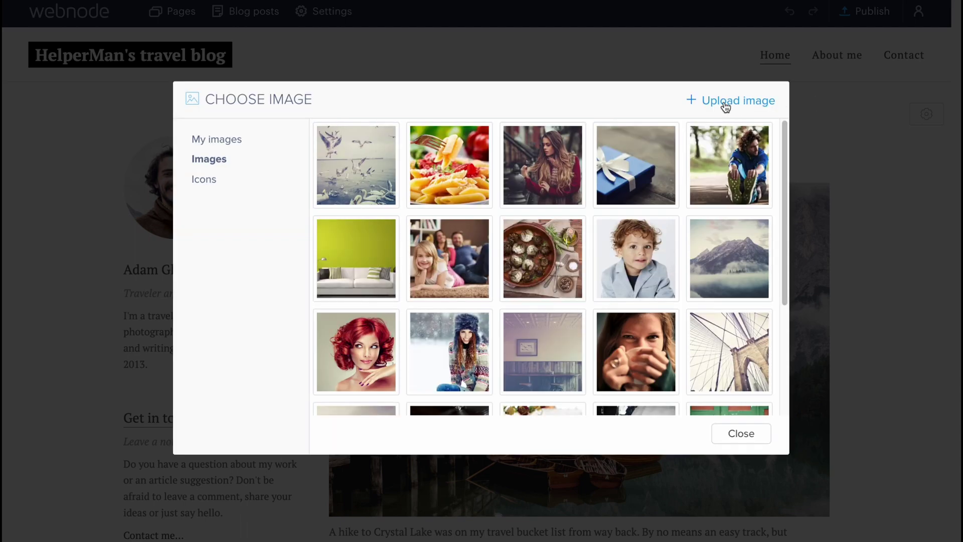
left_click(650, 260)
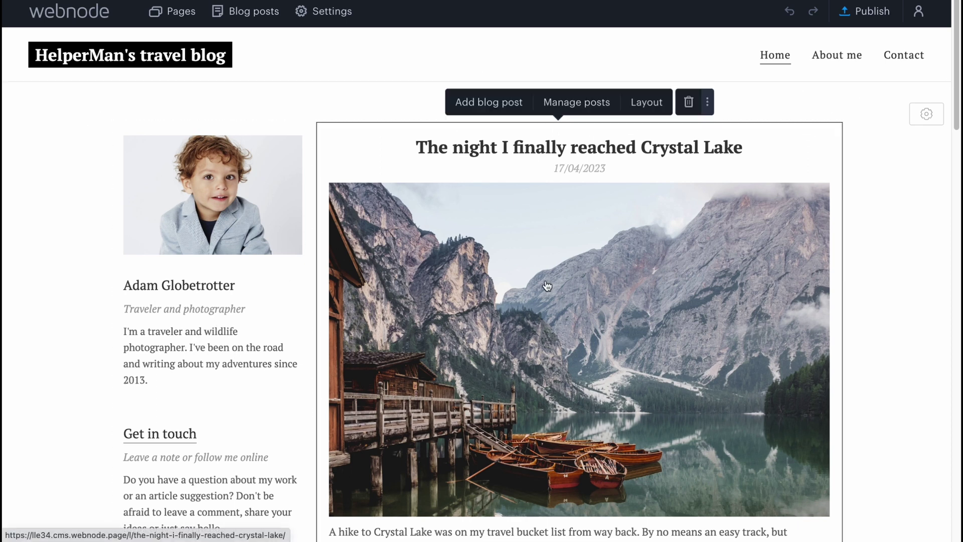
Step: Browse the posts in Manage posts, then open 'The night I finally reached Crystal Lake' for editing
scroll(546, 286, "down", 1)
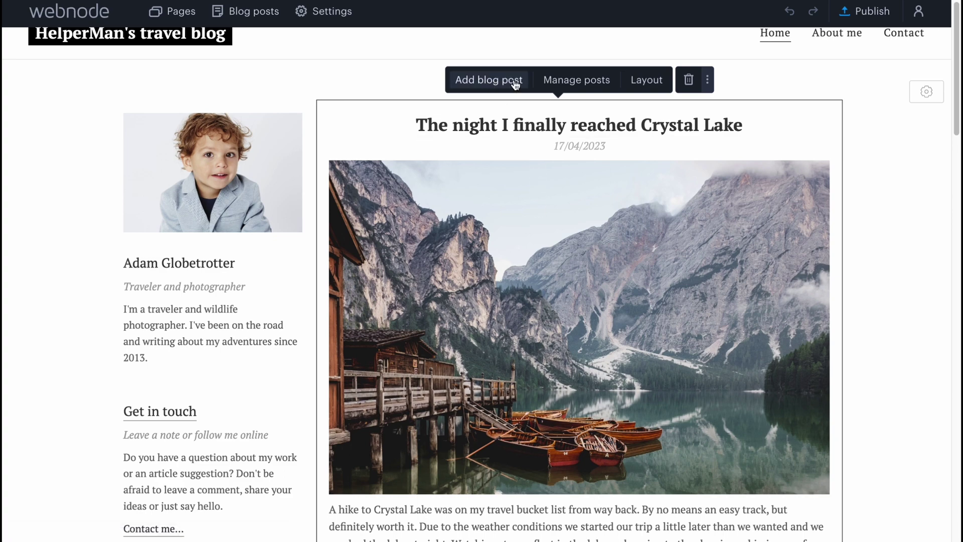
left_click(588, 83)
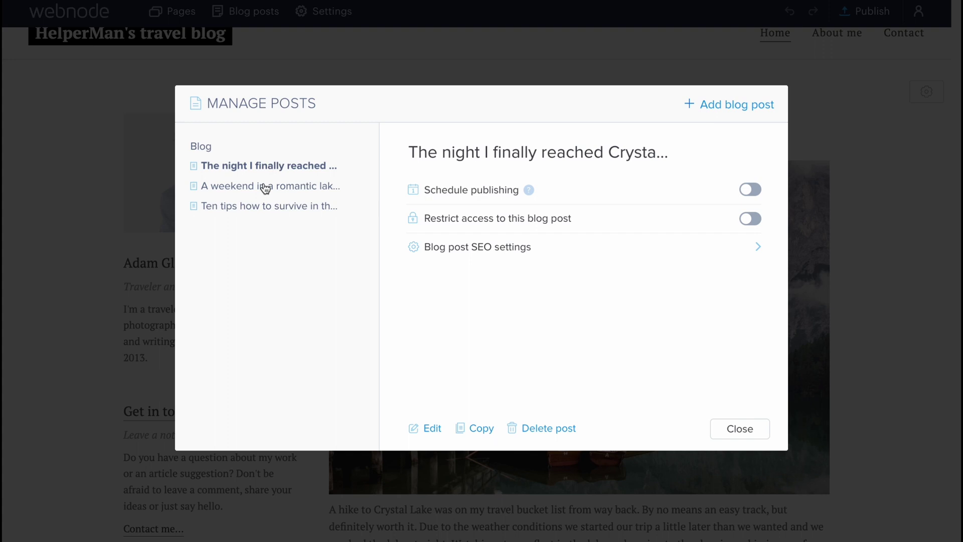
left_click(238, 183)
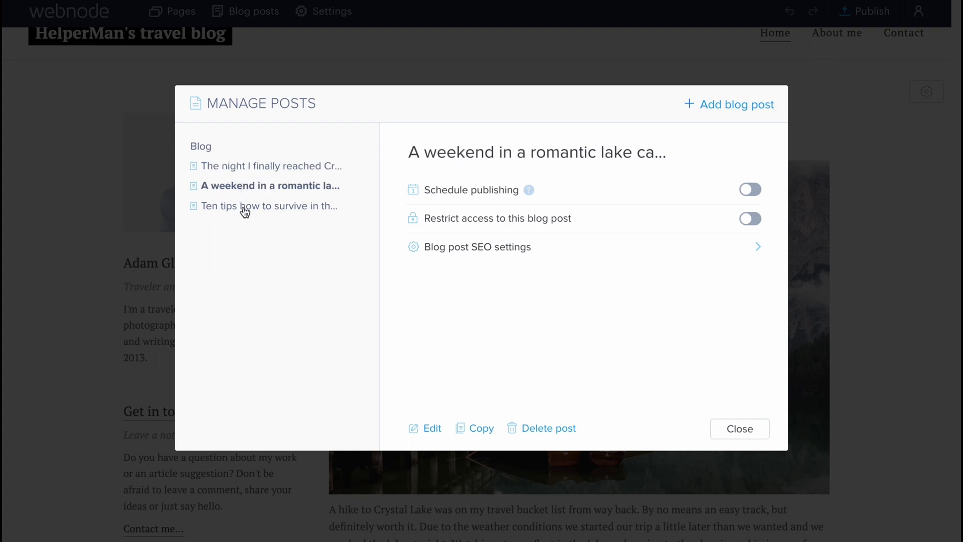
left_click(245, 209)
left_click(247, 164)
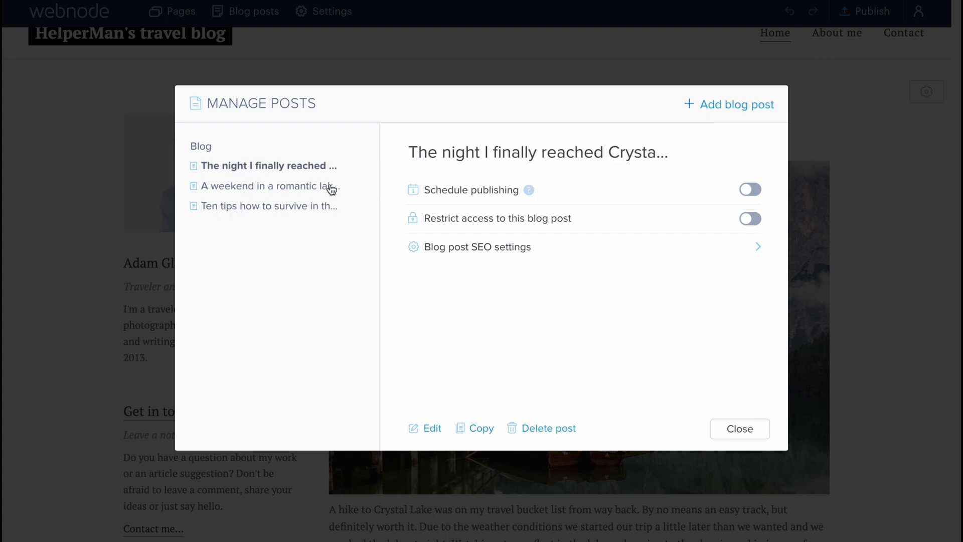
left_click(421, 433)
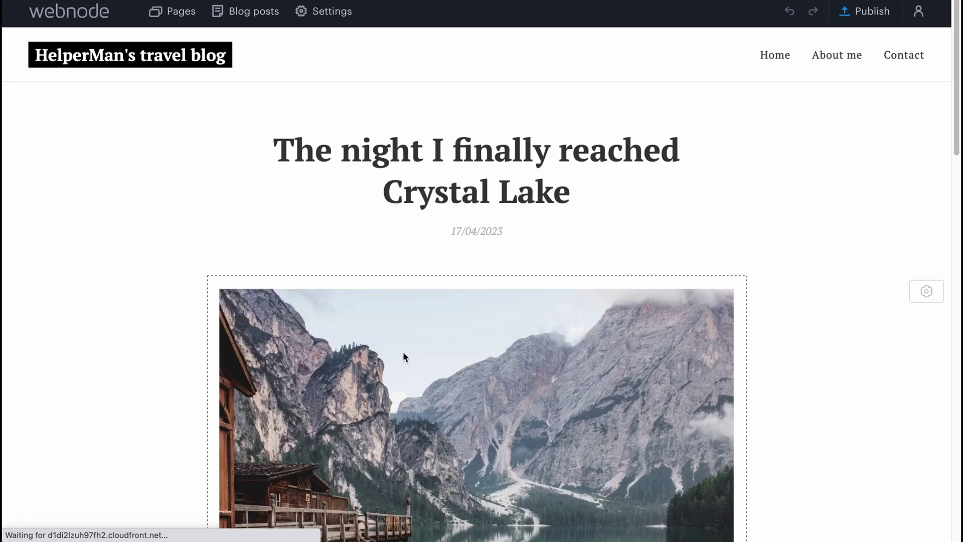
Step: Change the Crystal Lake post's date to 12 April 2023 in the date picker, then review the post
scroll(406, 356, "down", 4)
left_click(434, 279)
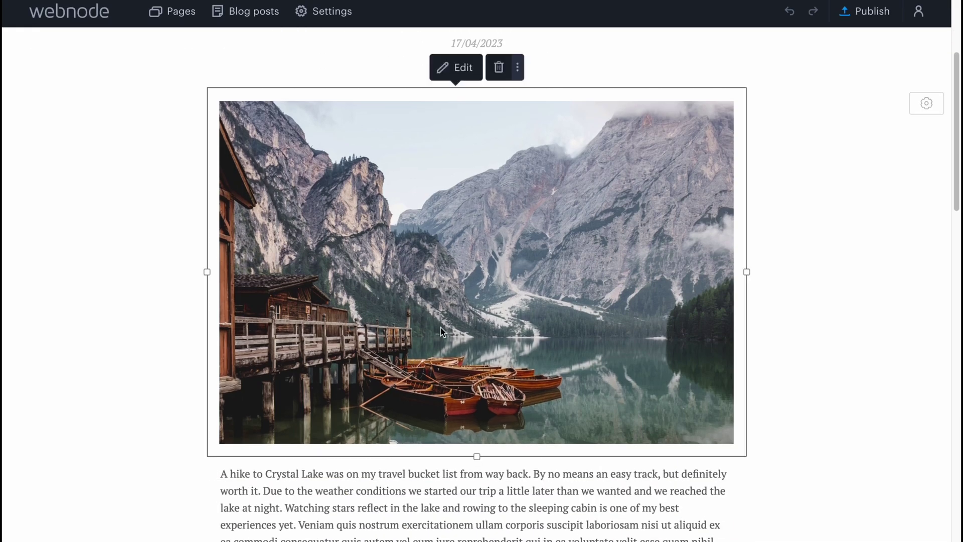
scroll(527, 301, "up", 4)
left_click(474, 153)
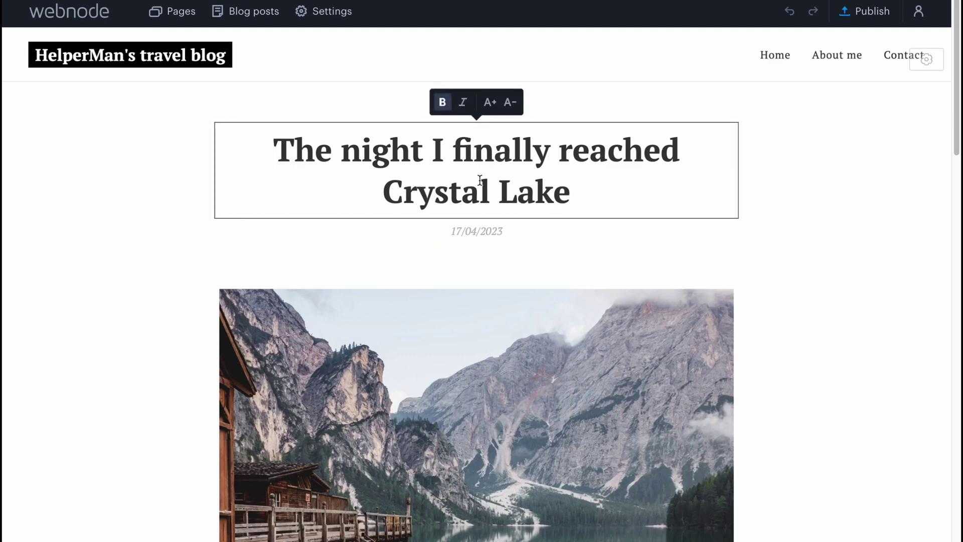
left_click(486, 237)
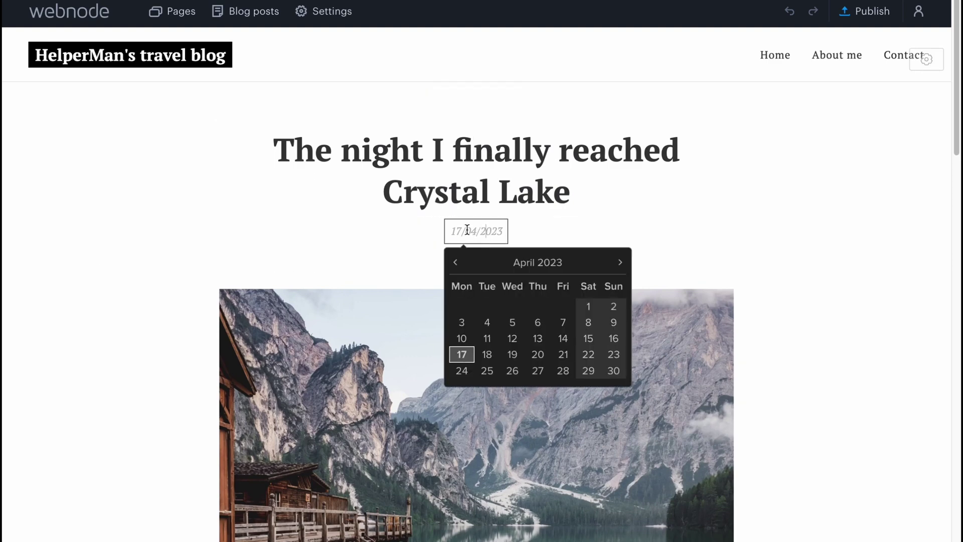
left_click(514, 338)
scroll(631, 231, "down", 8)
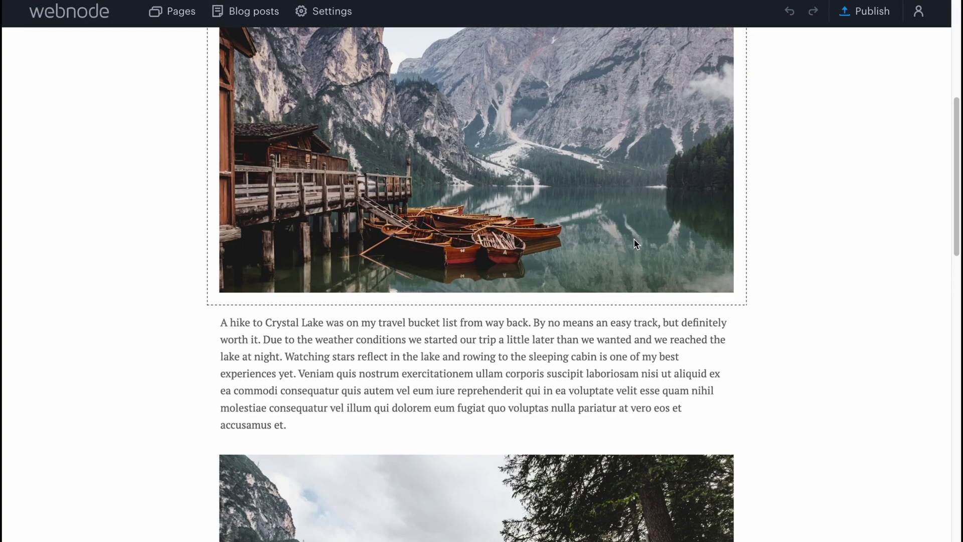
scroll(633, 238, "down", 14)
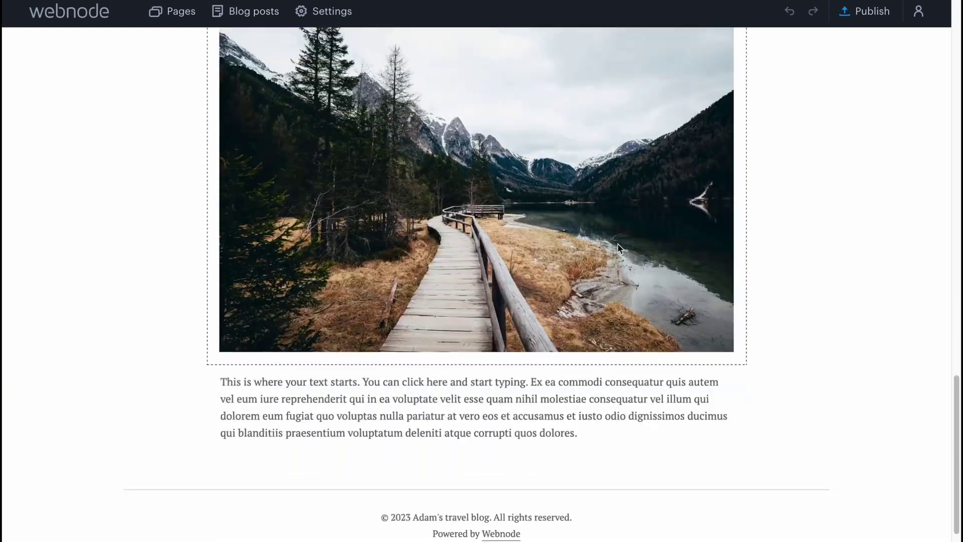
left_click(577, 242)
scroll(470, 373, "down", 1)
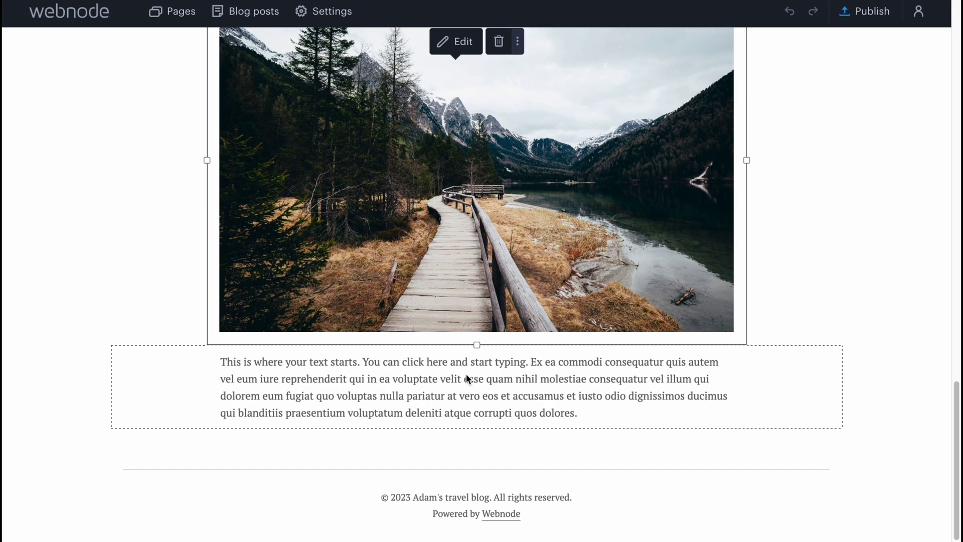
scroll(465, 374, "up", 20)
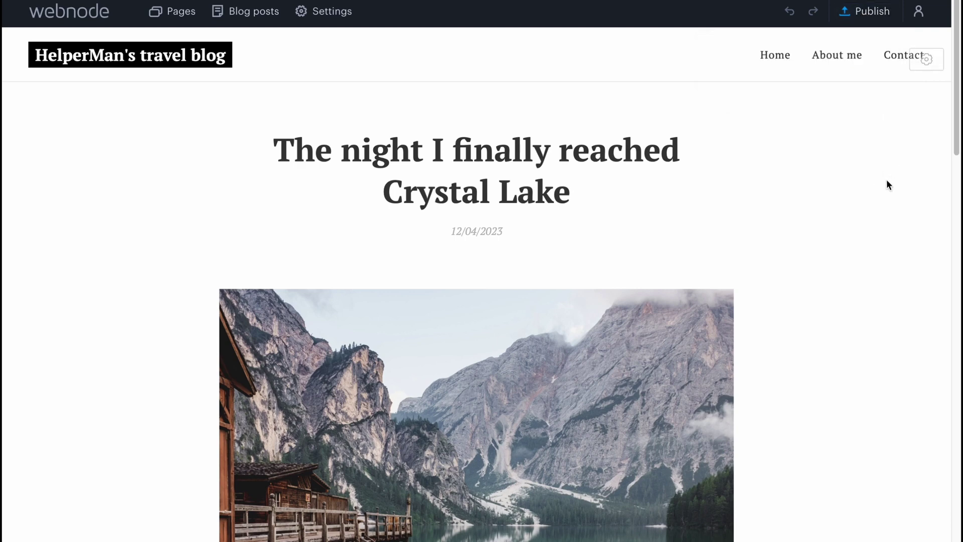
Step: Publish the website, dismiss the success confirmation, and briefly check the page list
left_click(874, 14)
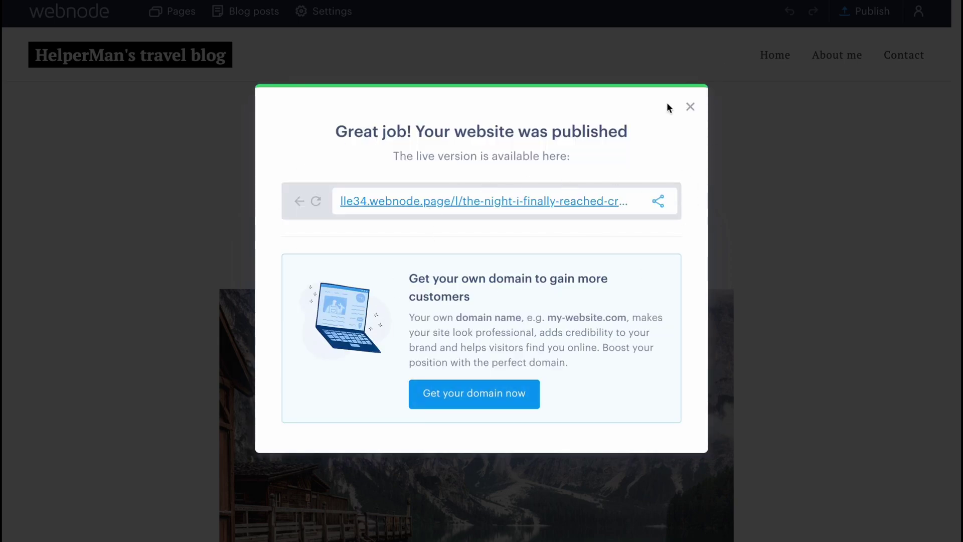
left_click(691, 107)
left_click(170, 15)
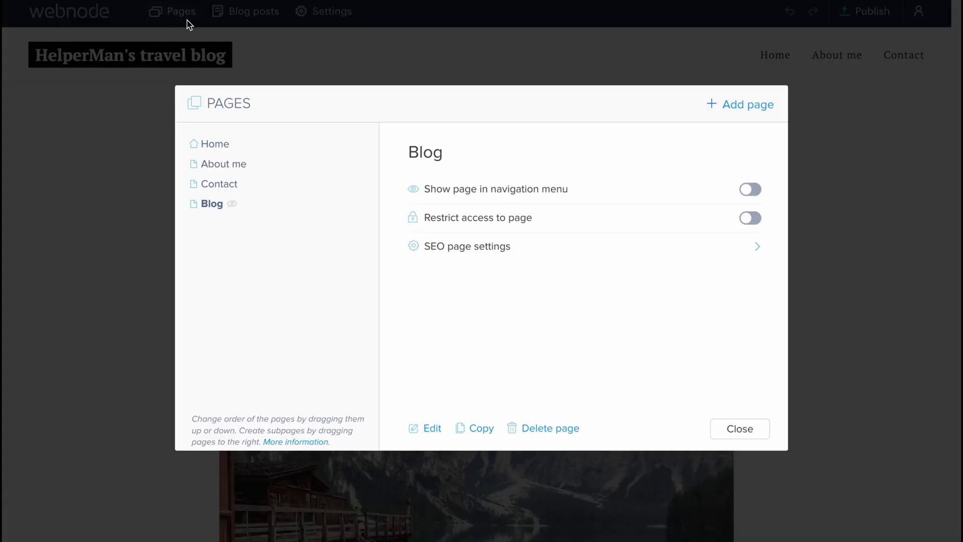
left_click(708, 85)
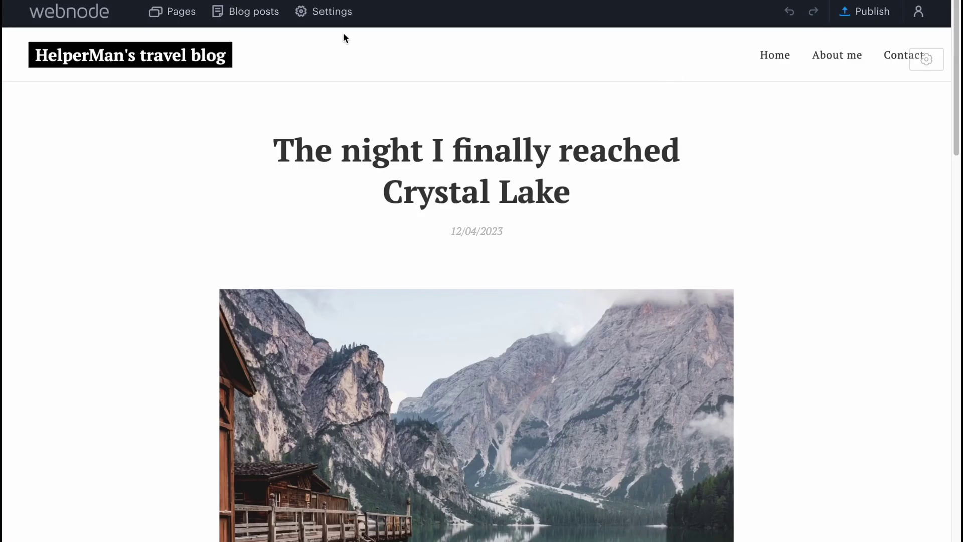
Step: Return to the Home page and scroll through its sections down to the footer
left_click(112, 52)
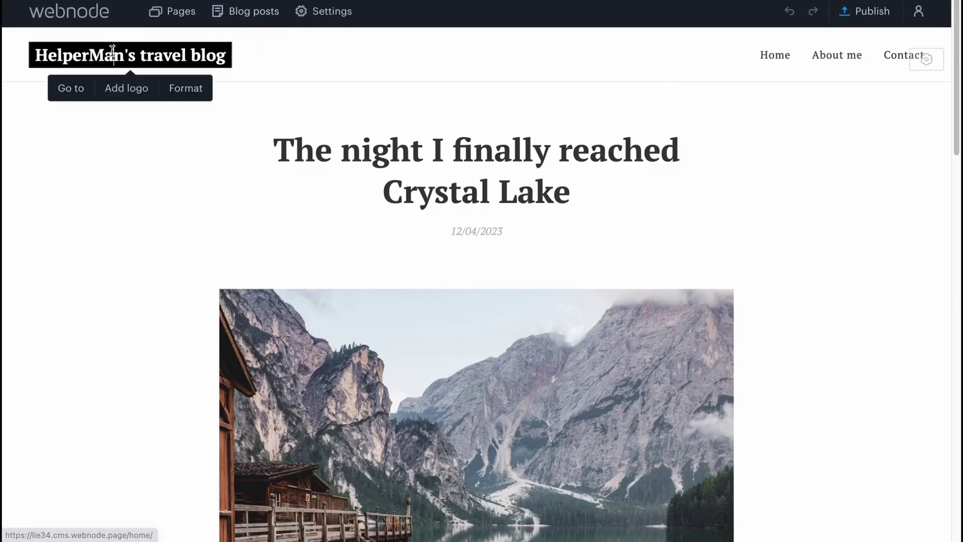
left_click(779, 58)
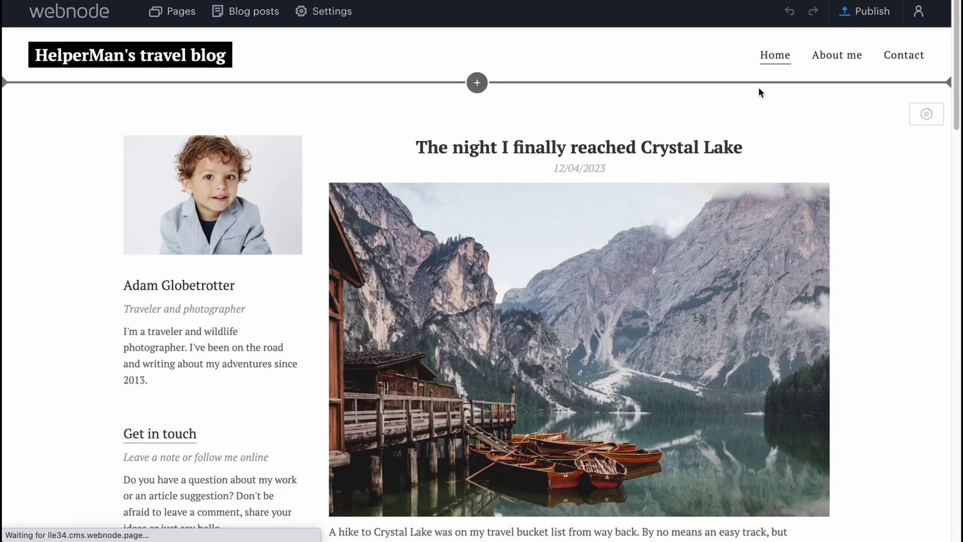
scroll(505, 327, "down", 10)
scroll(507, 324, "down", 20)
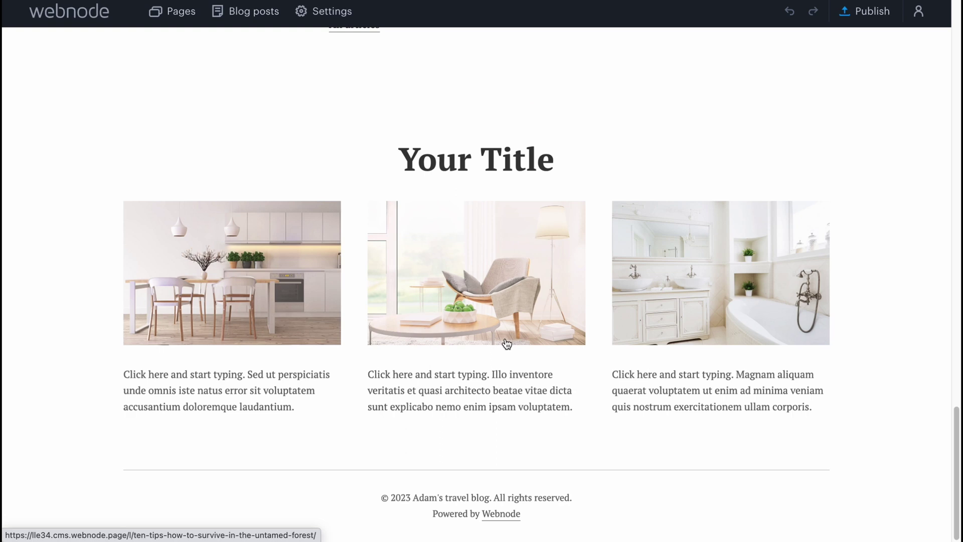
left_click(450, 307)
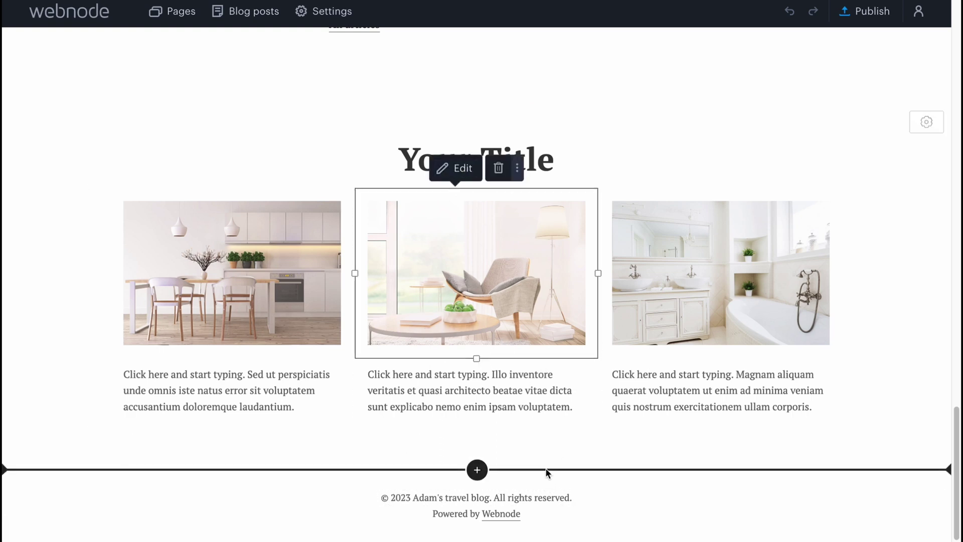
left_click(927, 502)
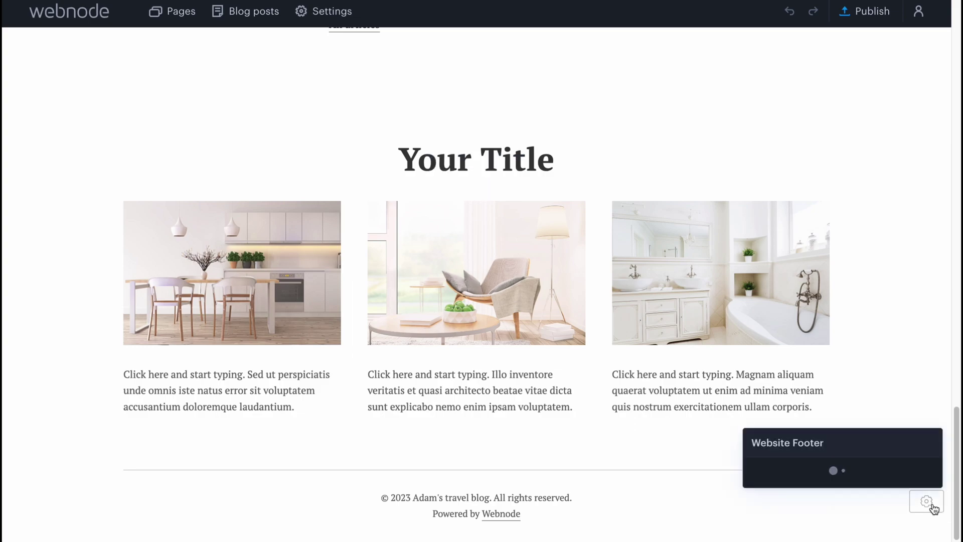
scroll(805, 215, "up", 15)
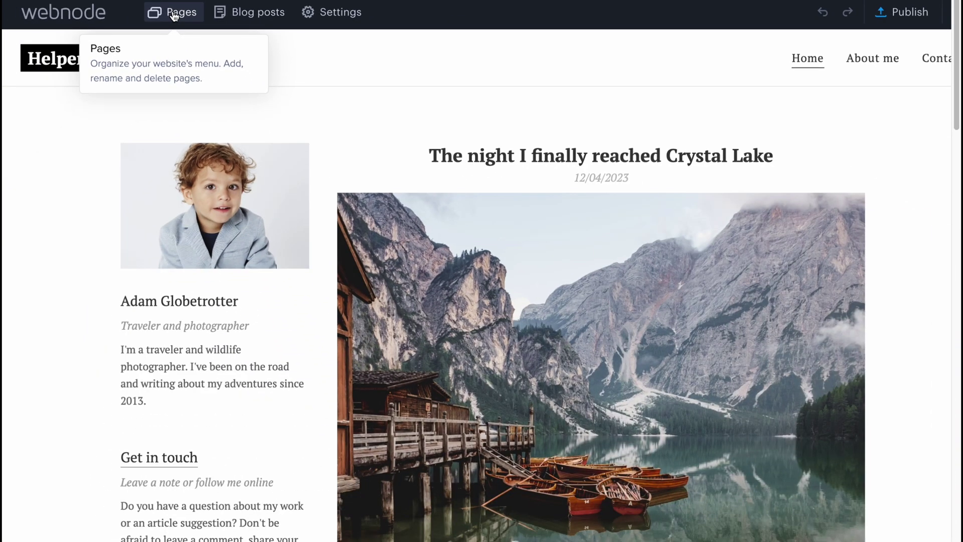
Step: Move Contact and then Blog above About me in the page list
left_click(174, 15)
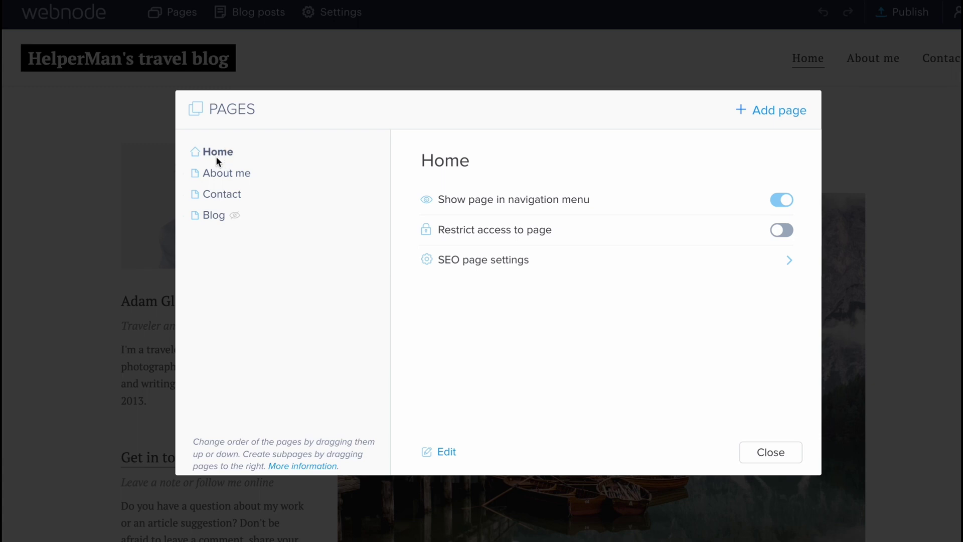
mouse_move(222, 200)
left_mouse_down()
mouse_move(223, 168)
mouse_move(224, 198)
left_mouse_up()
left_click_drag(220, 198, 221, 171)
mouse_move(216, 216)
left_mouse_down()
mouse_move(213, 192)
mouse_move(213, 203)
left_mouse_up()
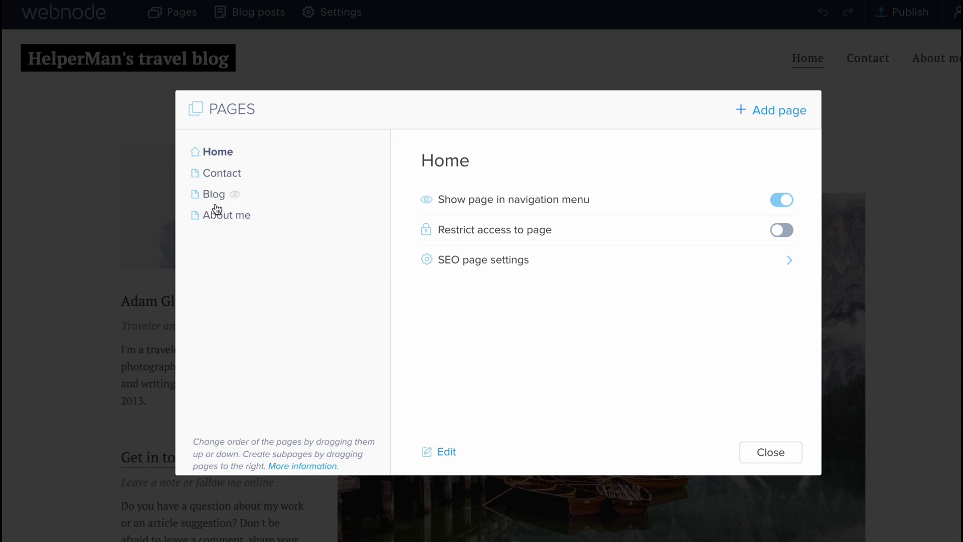
Step: Turn Home's Show page in navigation menu option off and back on
left_click(222, 171)
left_click(220, 152)
left_click(781, 200)
left_click(781, 198)
Step: Review the Home page's SEO settings and the Contact page, then close the page list
left_click(790, 265)
scroll(507, 311, "down", 3)
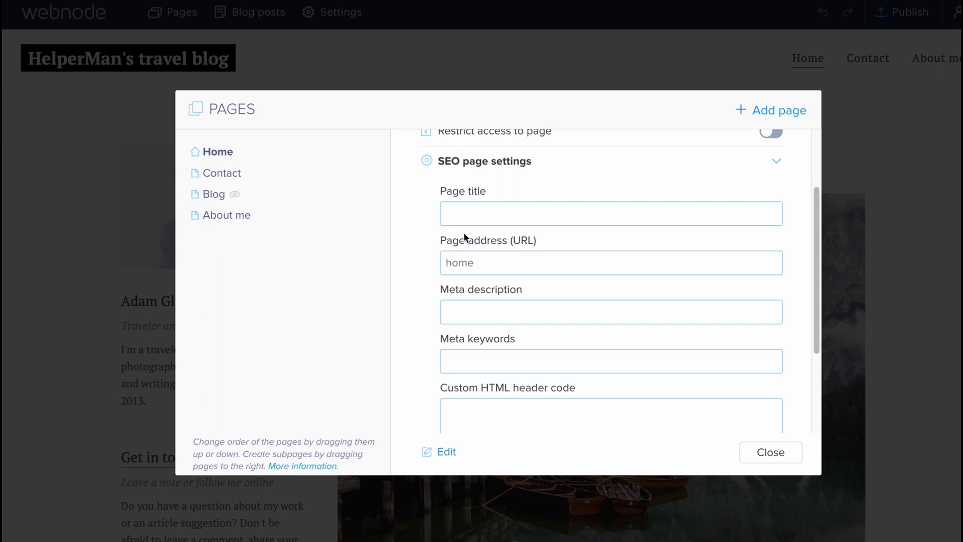
scroll(525, 258, "down", 2)
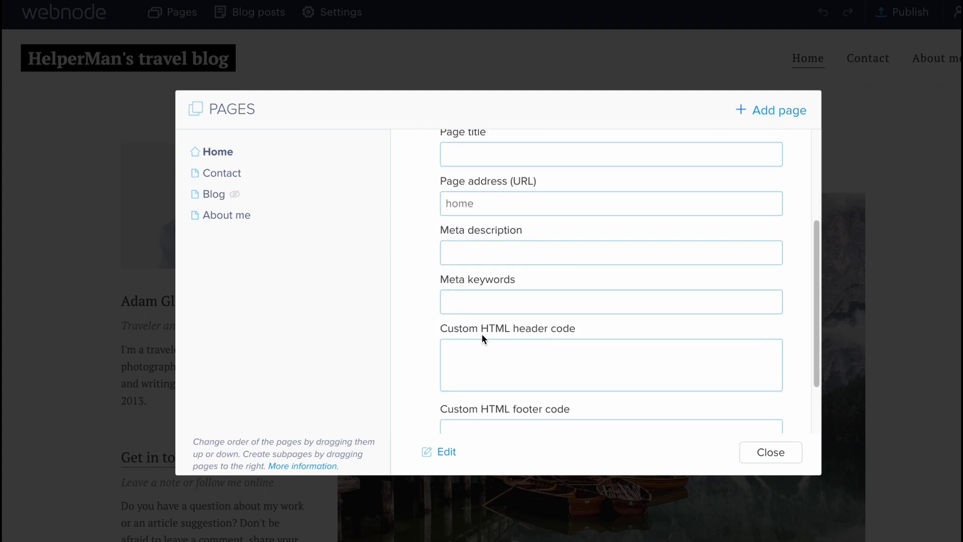
scroll(534, 361, "up", 2)
scroll(532, 361, "down", 4)
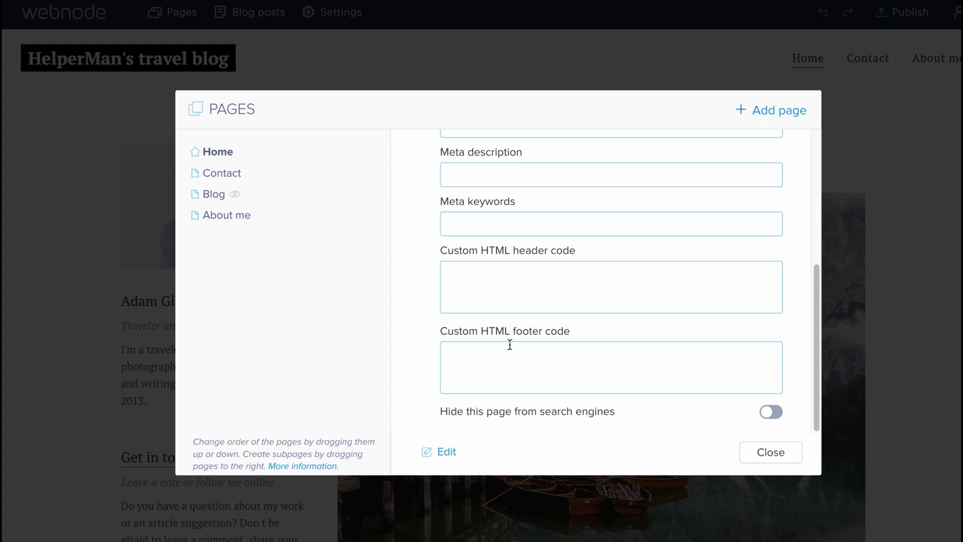
left_click(213, 174)
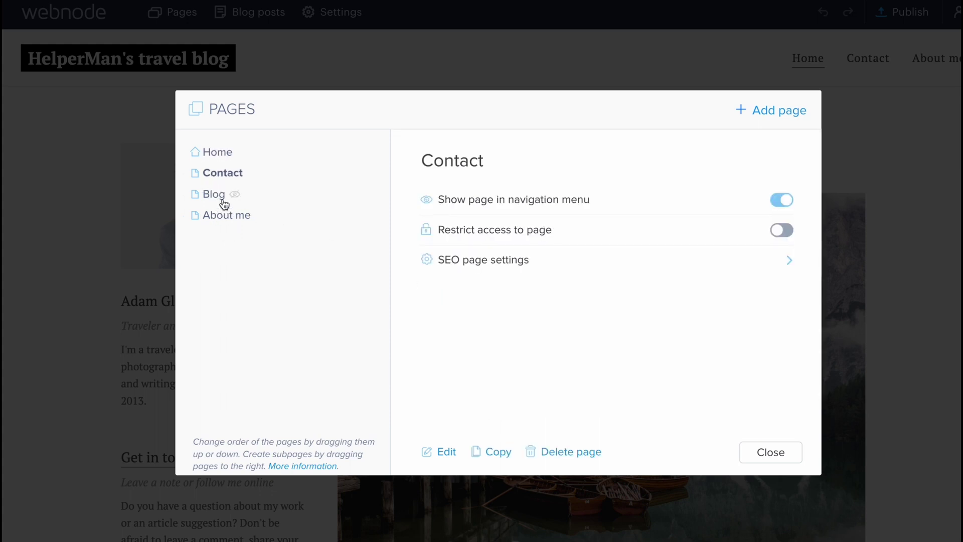
left_click(770, 454)
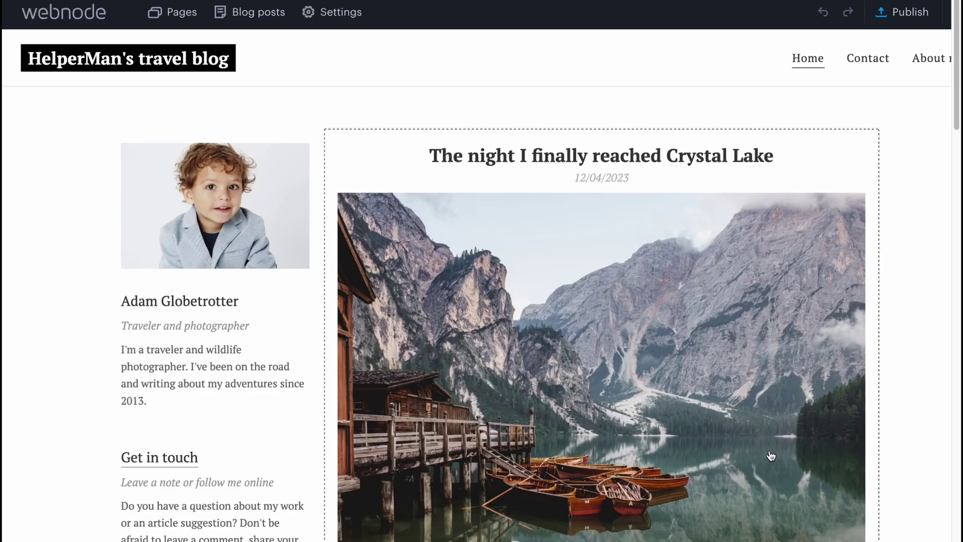
Step: Browse the Domains, Email Accounts, Website Editors and Online store settings, then return to the overview
left_click(336, 19)
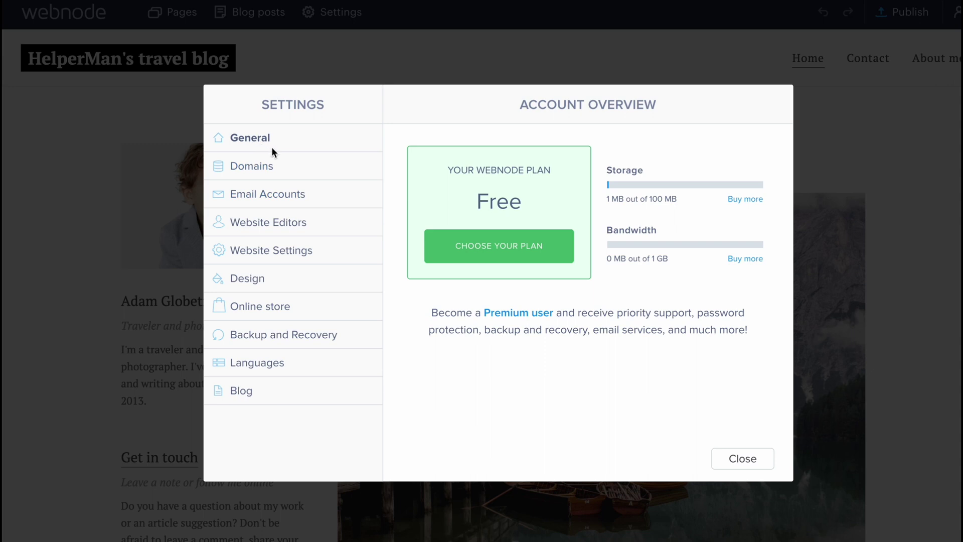
left_click(262, 165)
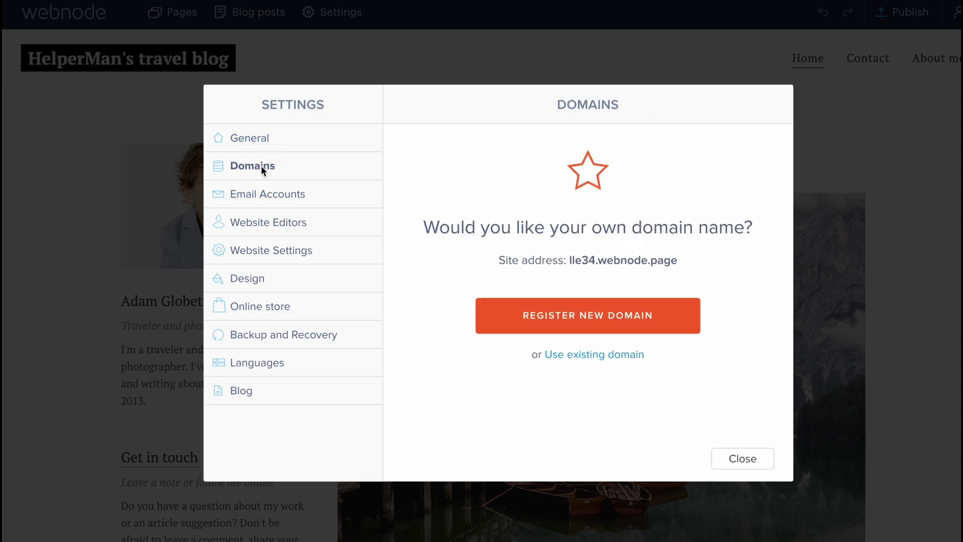
left_click(275, 194)
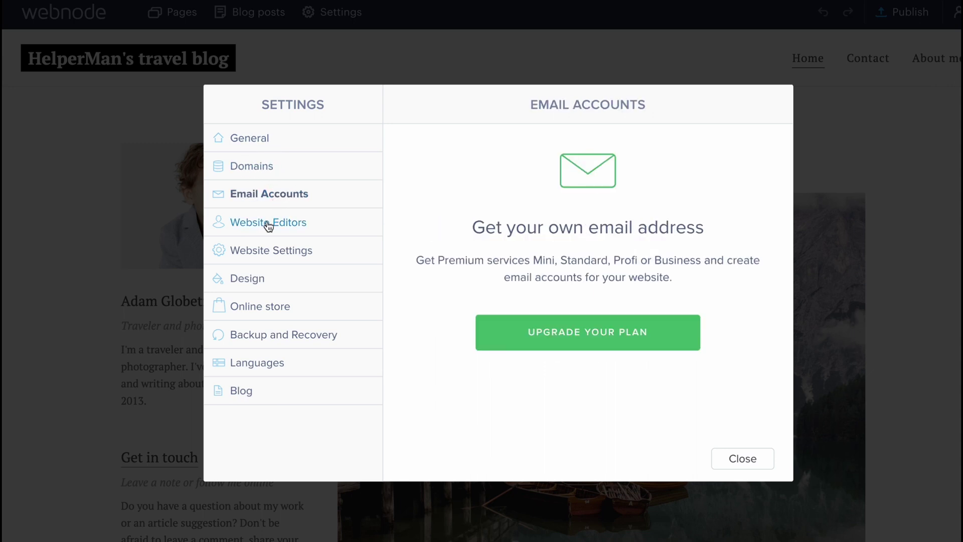
left_click(267, 223)
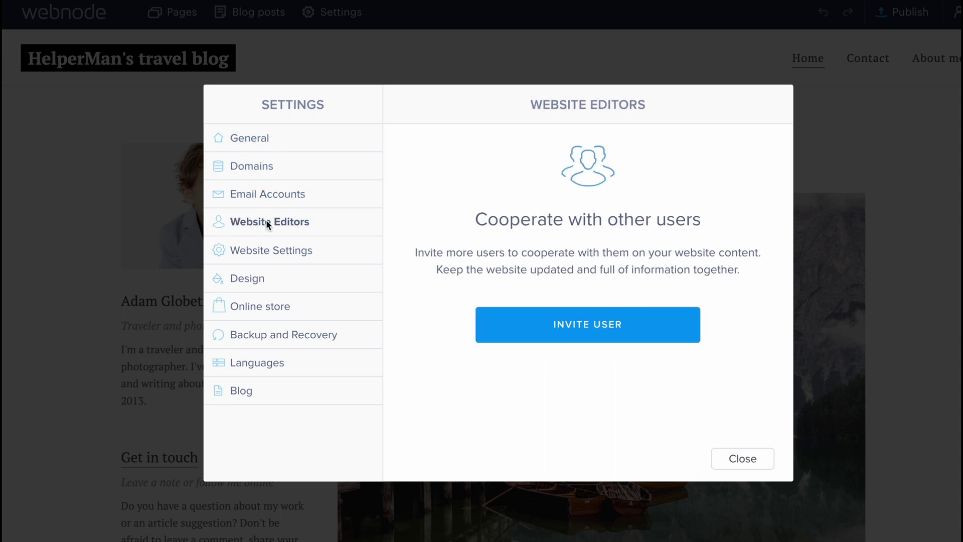
left_click(284, 307)
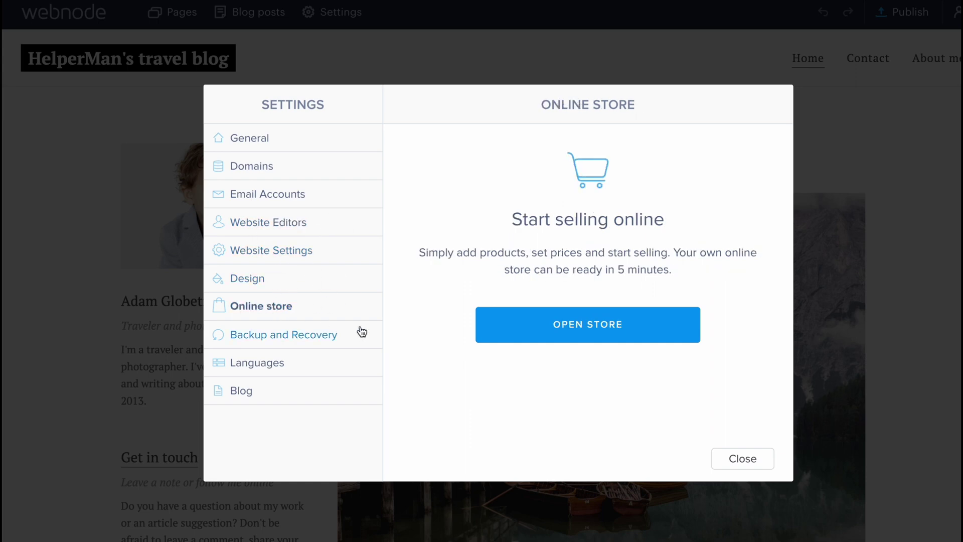
left_click(244, 138)
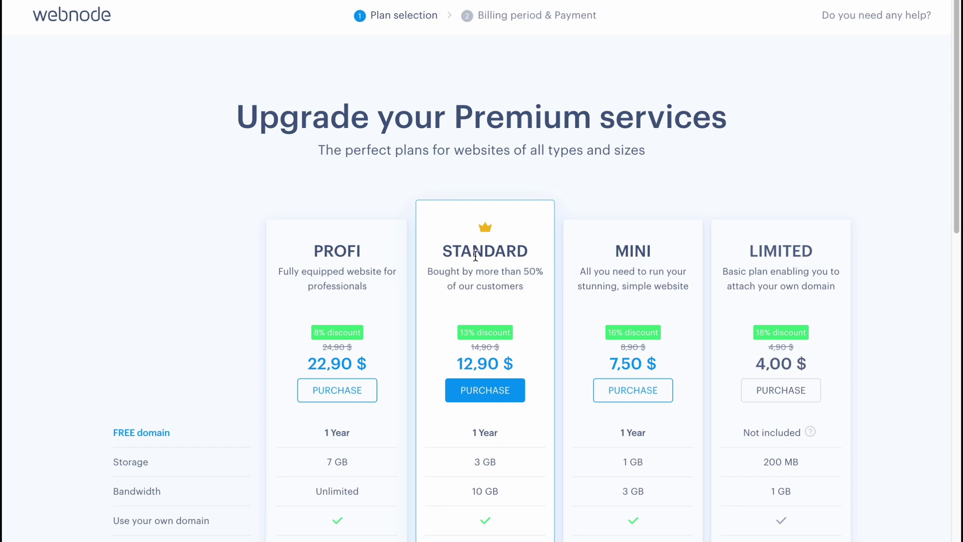
Step: Scroll through the Profi, Standard, Mini and Limited plan prices and features
scroll(494, 258, "down", 1)
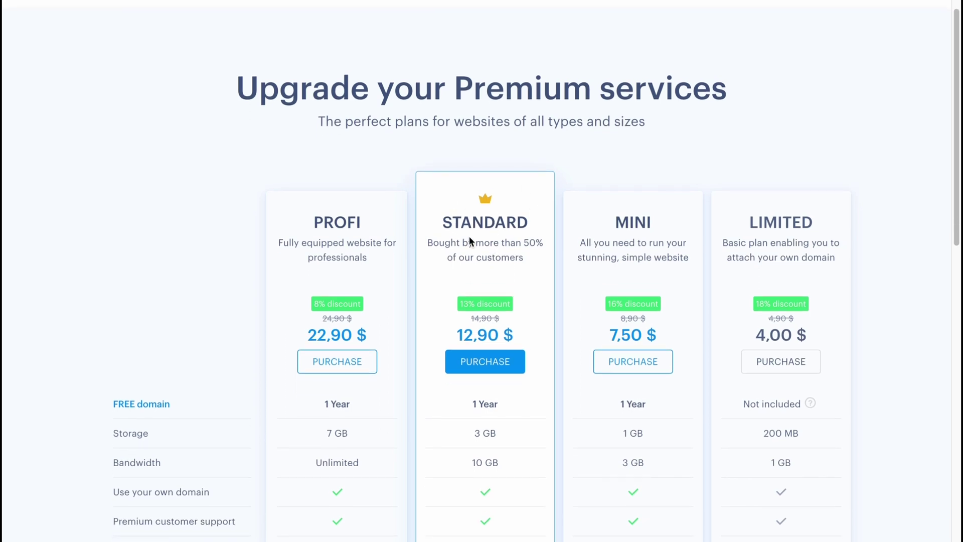
scroll(503, 197, "down", 5)
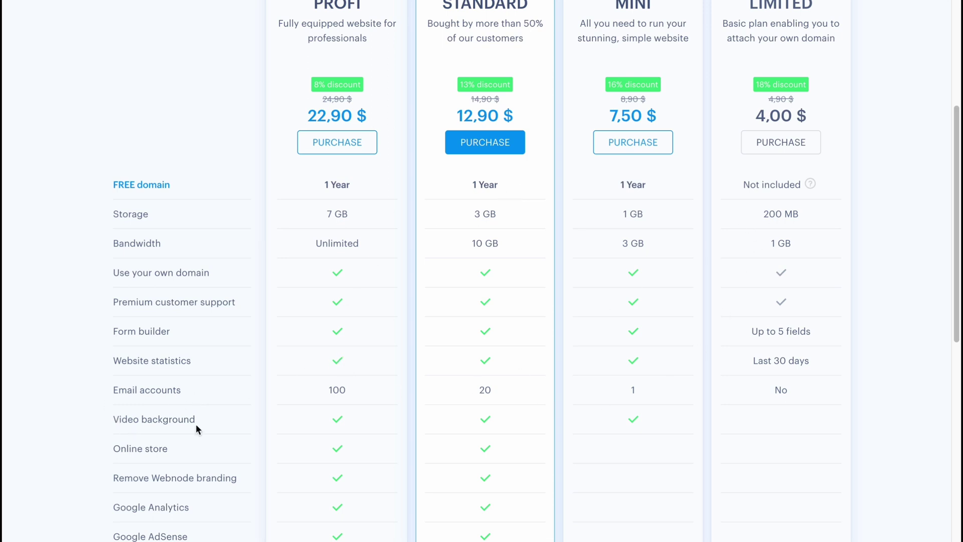
scroll(634, 406, "down", 2)
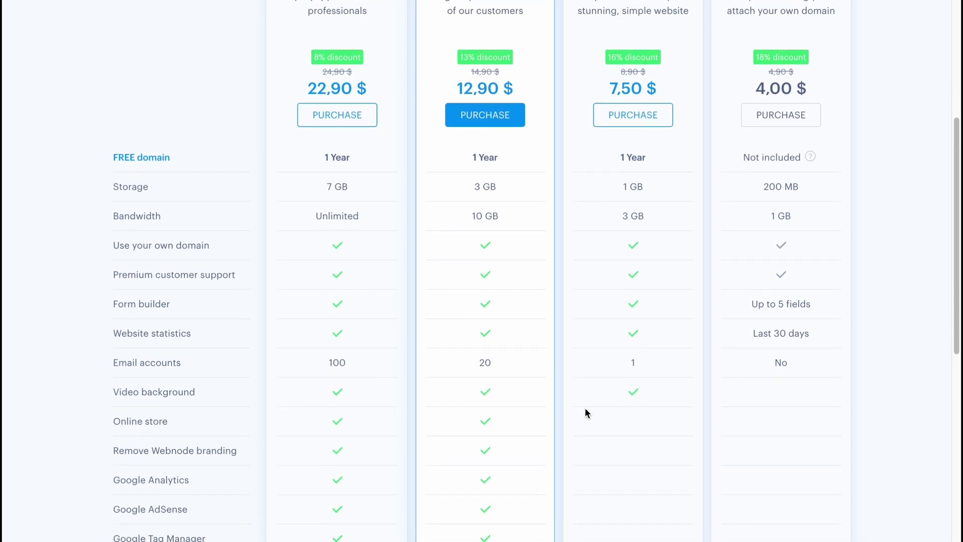
scroll(585, 410, "down", 4)
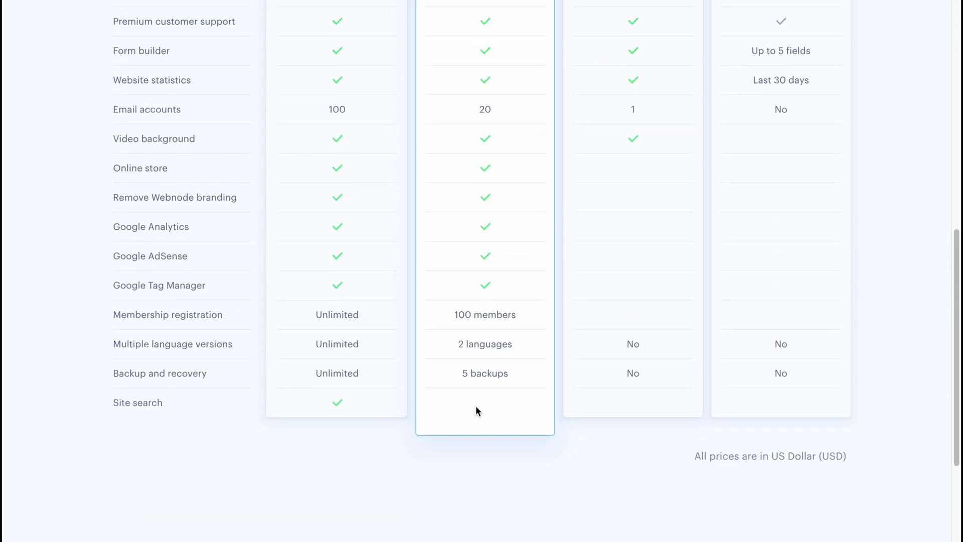
scroll(764, 241, "up", 10)
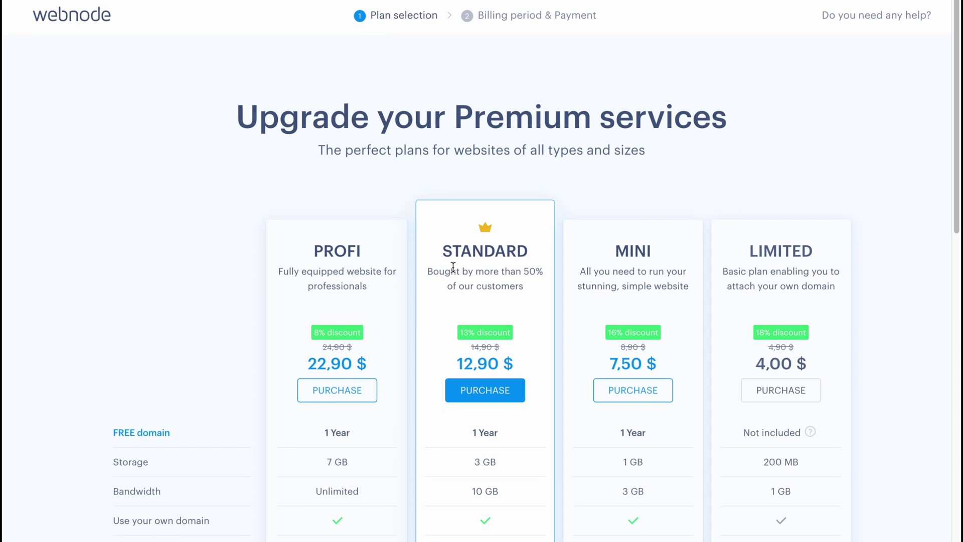
scroll(431, 266, "down", 9)
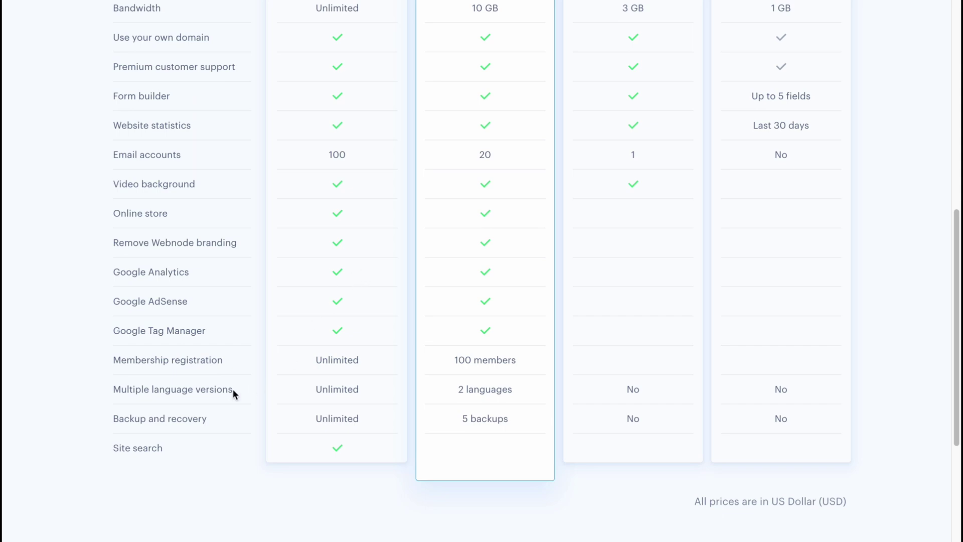
mouse_move(159, 364)
scroll(399, 386, "up", 9)
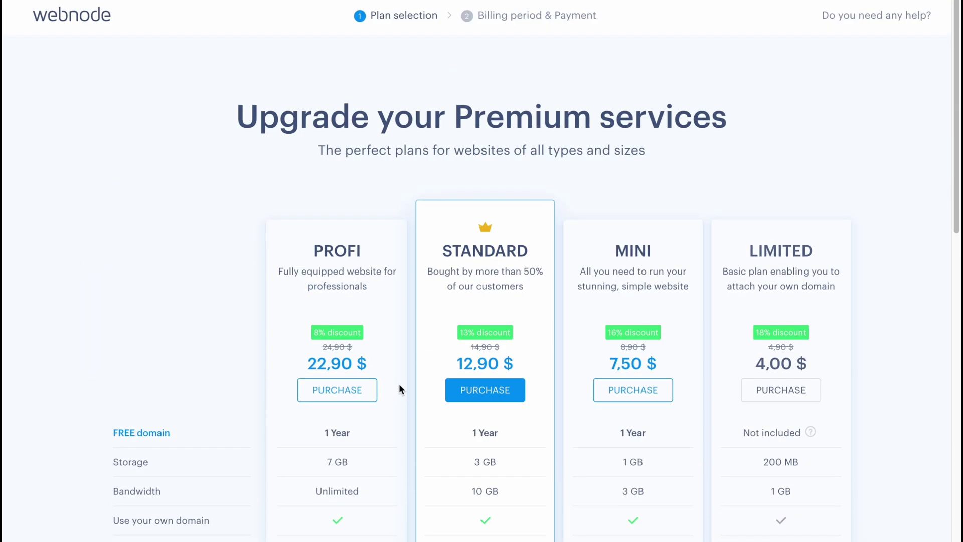
scroll(398, 387, "down", 3)
scroll(466, 352, "up", 3)
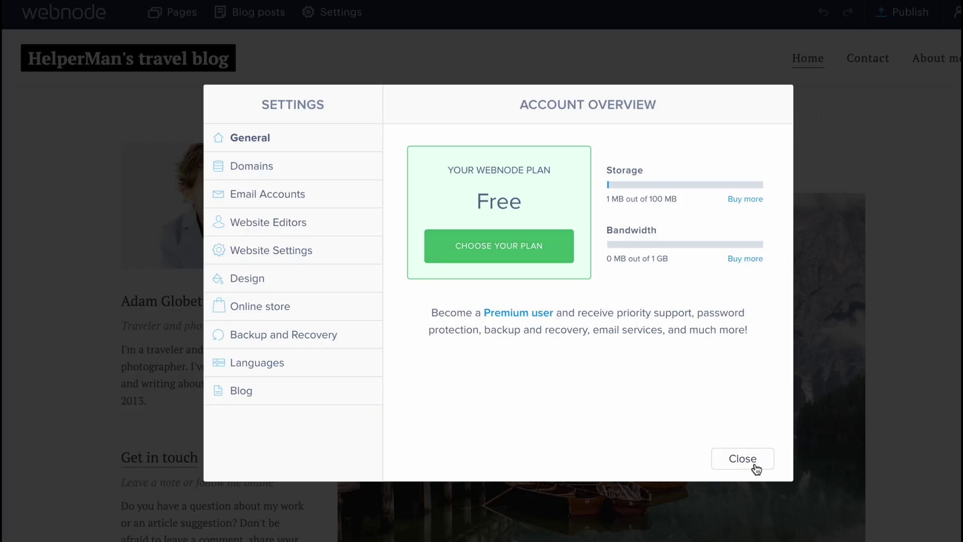
Step: Publish the travel blog and copy its live lle34.webnode.page address
left_click(756, 469)
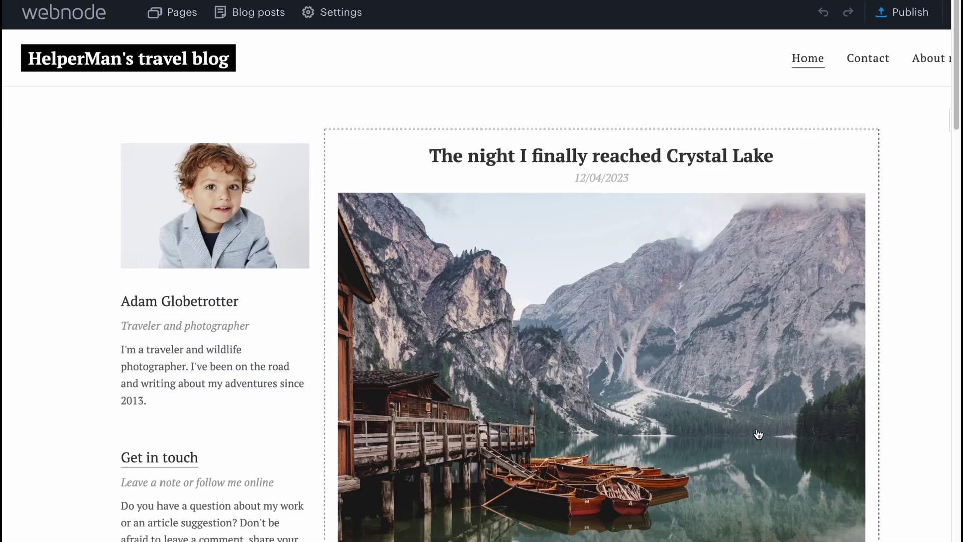
left_click(908, 15)
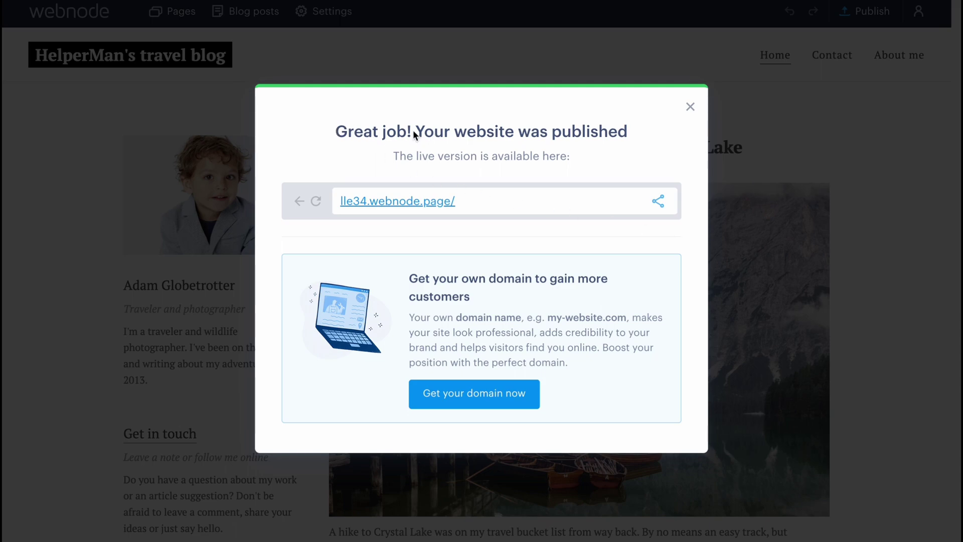
left_click_drag(477, 204, 323, 200)
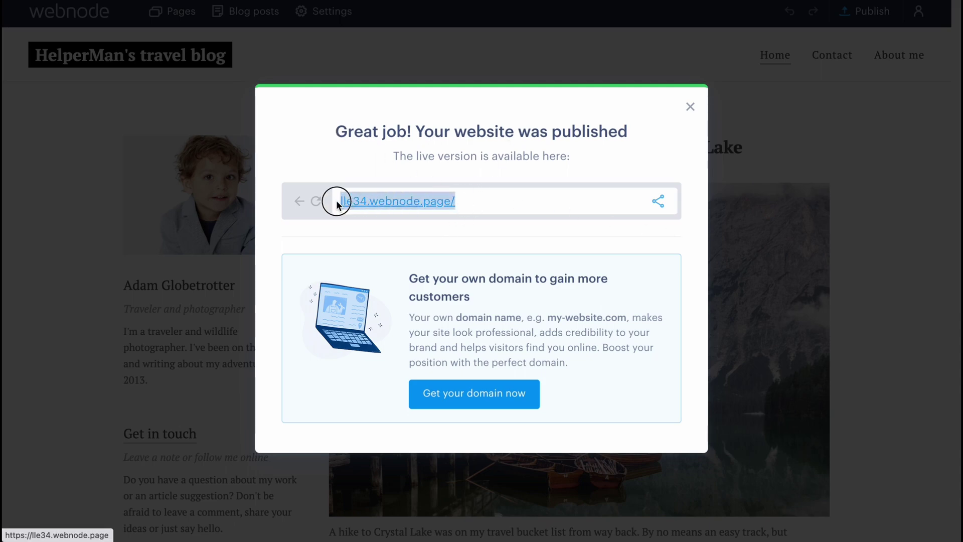
key("Escape")
left_click(865, 11)
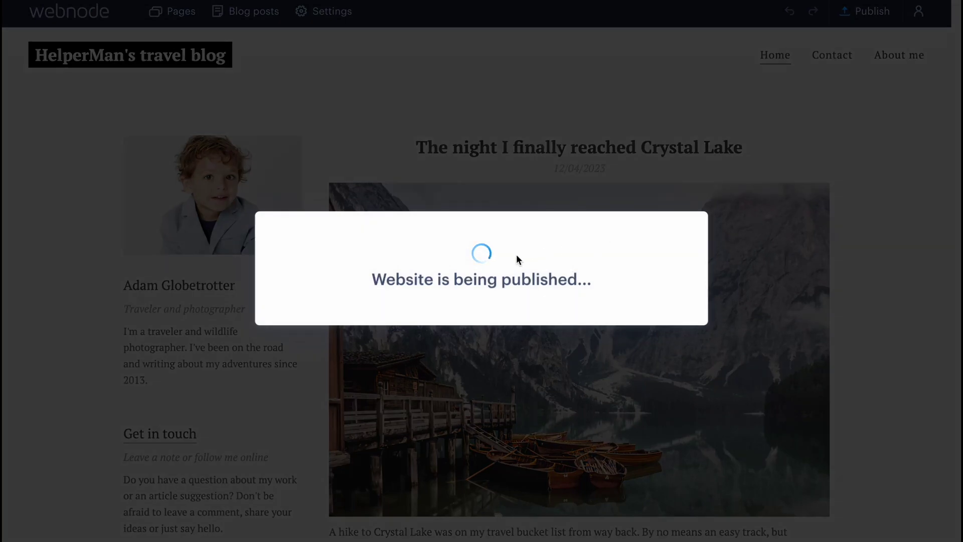
Step: Open the live blog, scroll through its posts, and view its Contact page
left_click(433, 209)
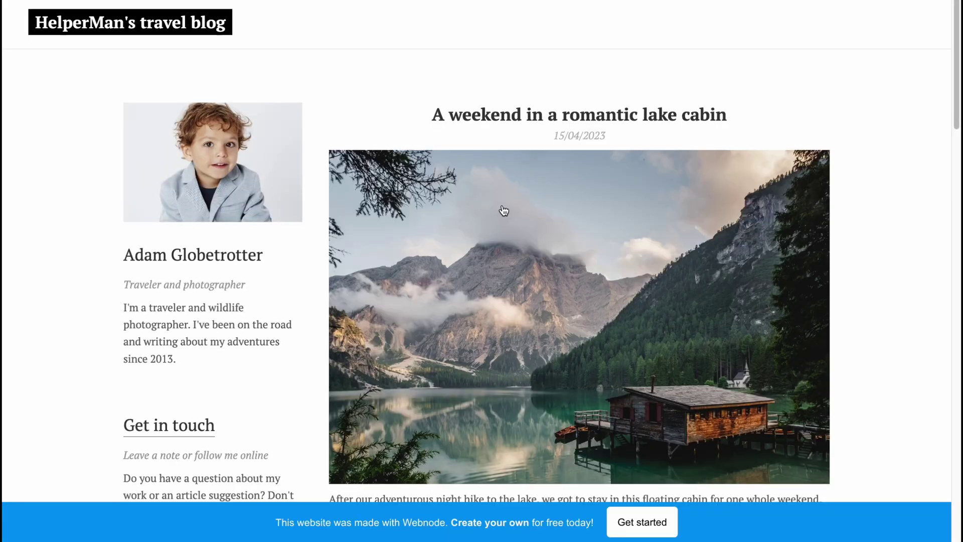
scroll(726, 143, "down", 20)
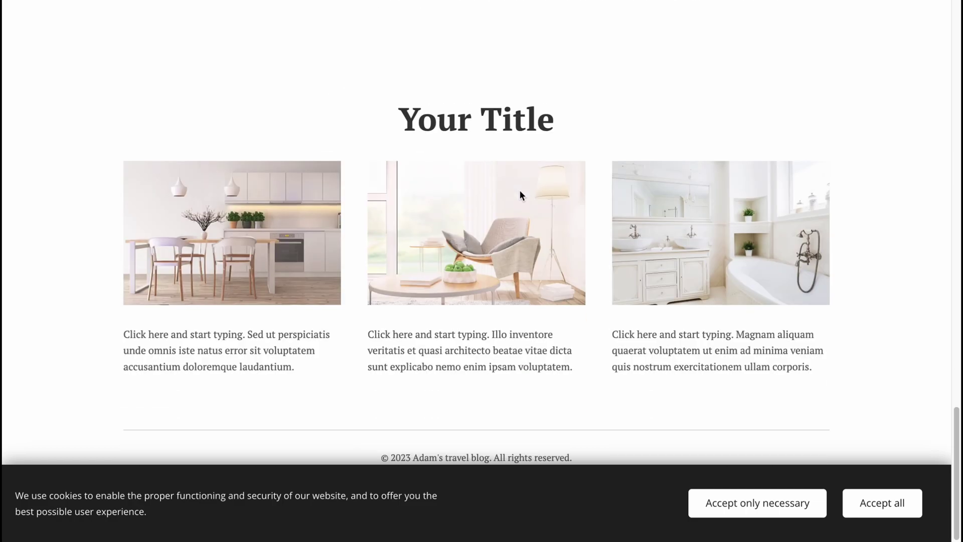
scroll(519, 304, "up", 15)
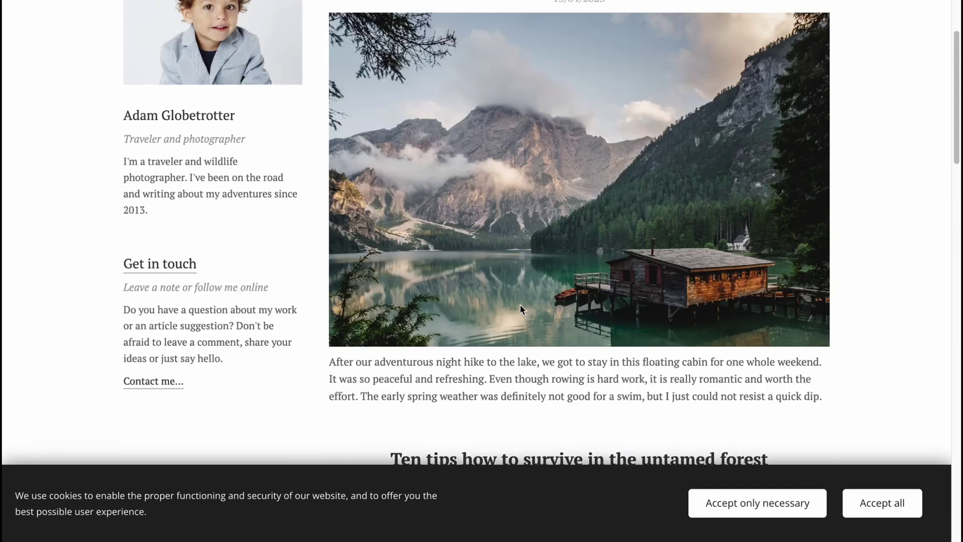
scroll(520, 310, "up", 3)
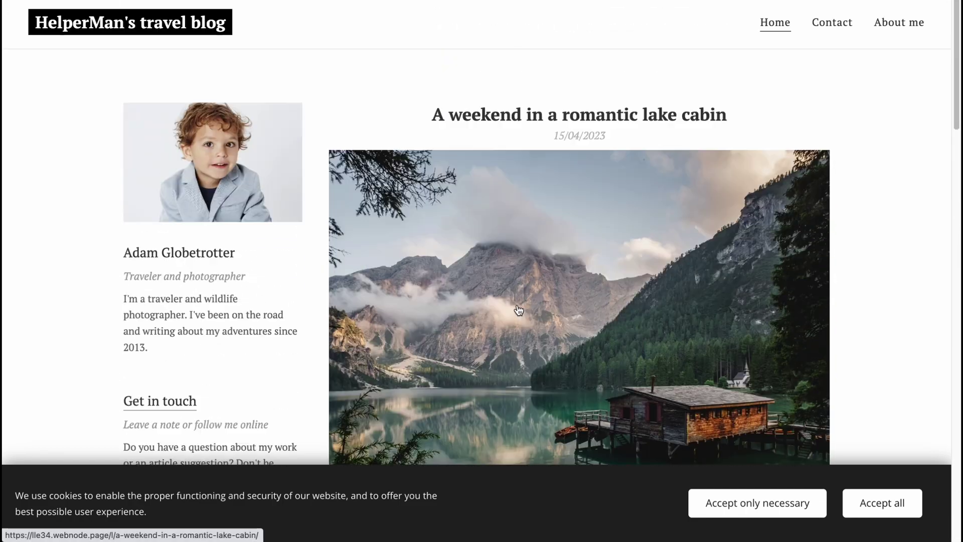
left_click(815, 23)
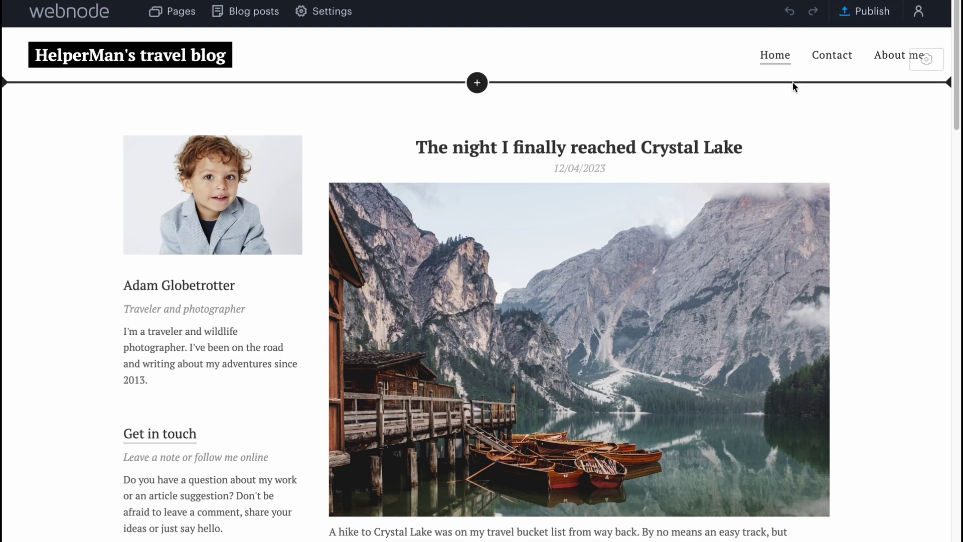
Step: Open My projects from the account menu and browse the lle34 and love22 project cards
left_click(921, 15)
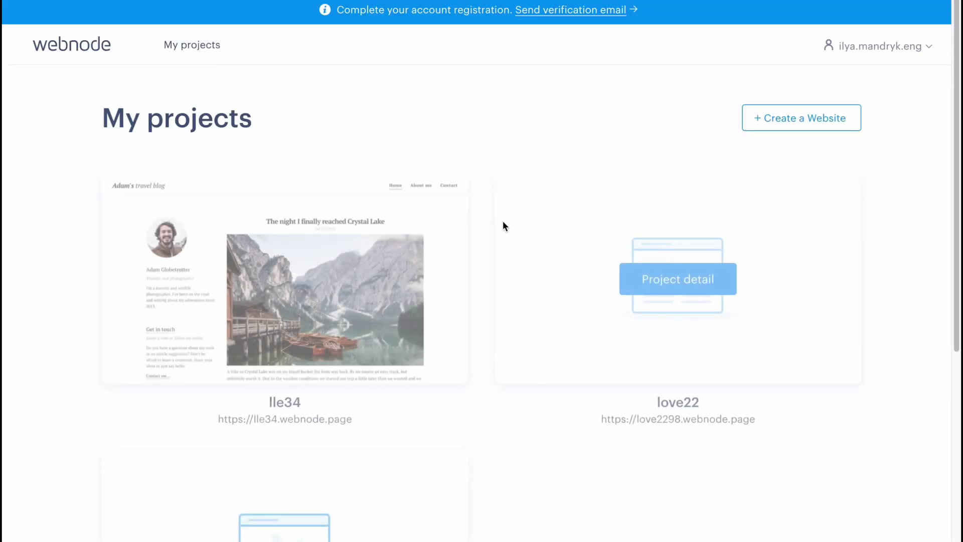
scroll(291, 221, "down", 2)
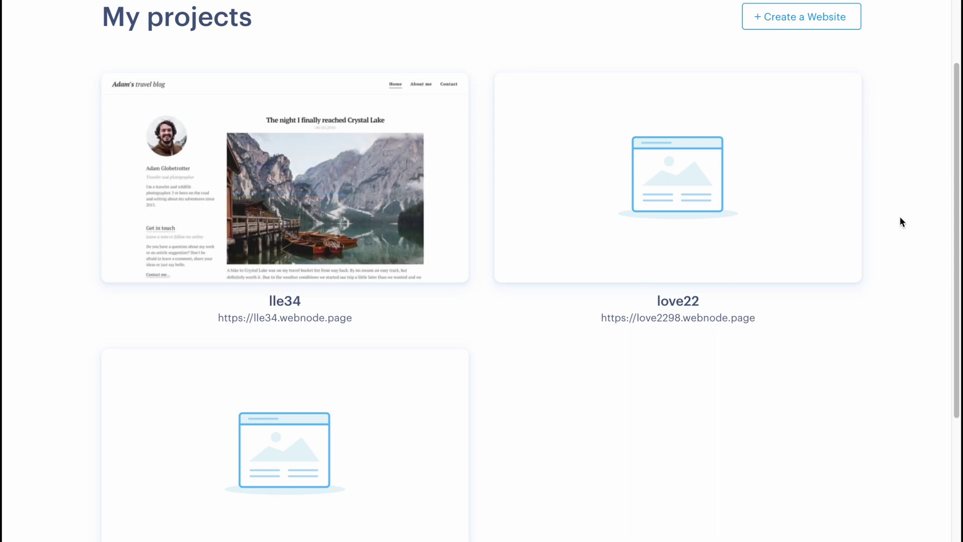
scroll(488, 288, "down", 4)
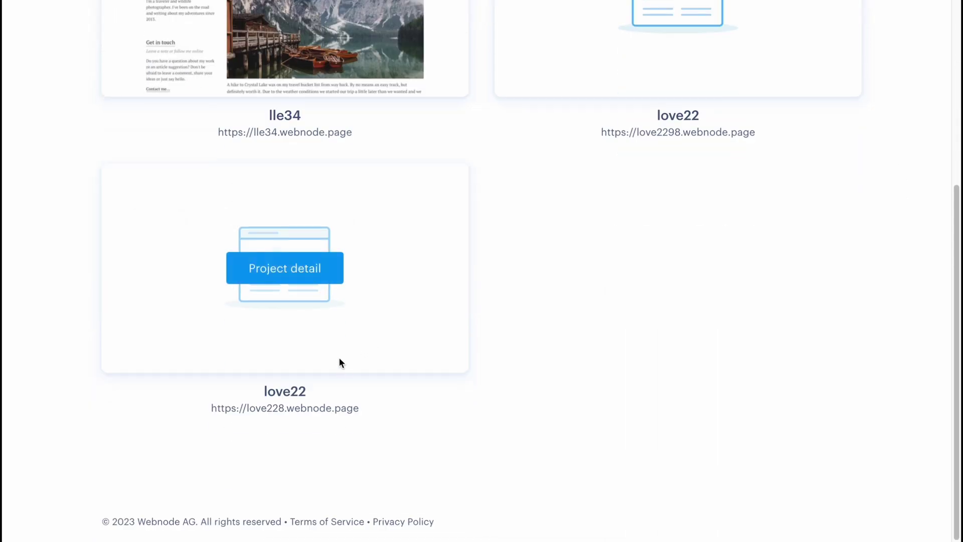
scroll(340, 360, "up", 6)
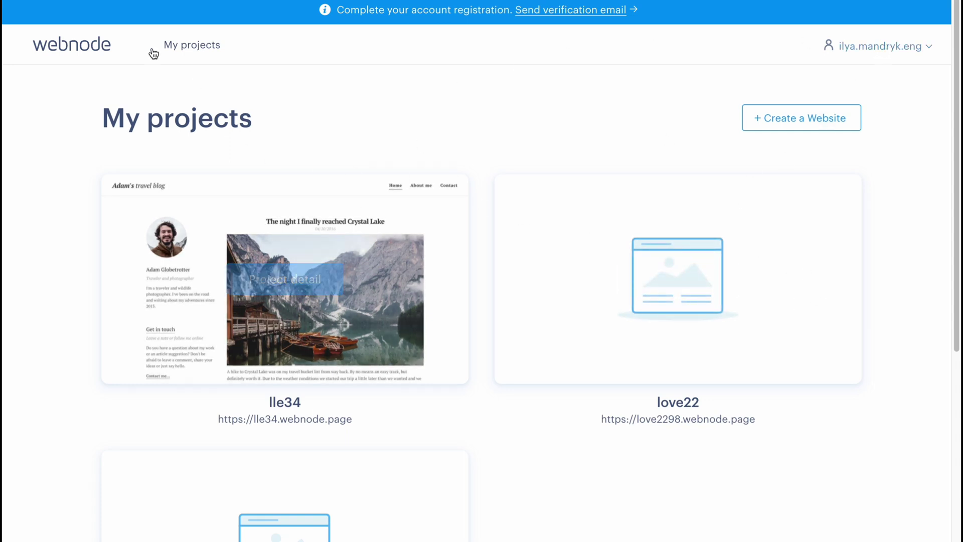
left_click(189, 55)
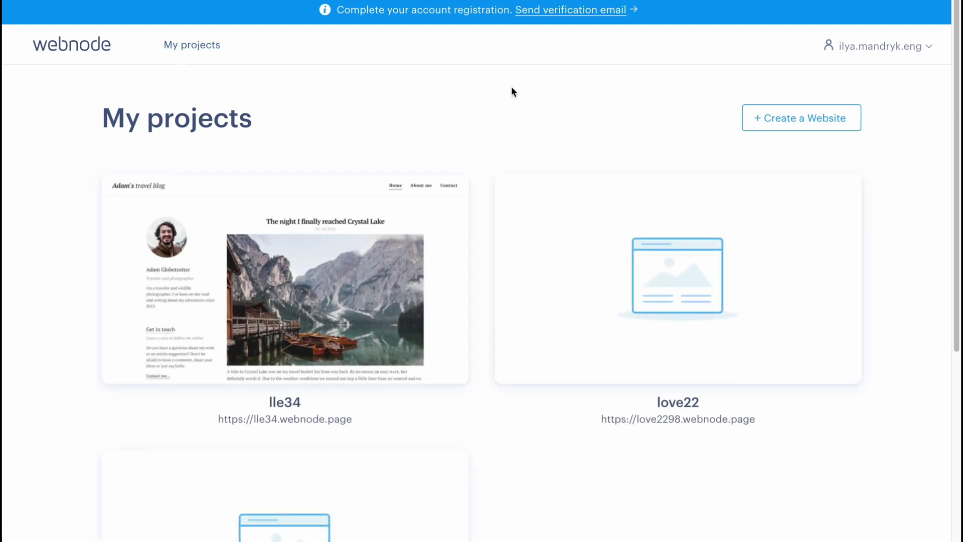
Step: Go to the Webnode homepage via the logo at the top left
left_click(82, 55)
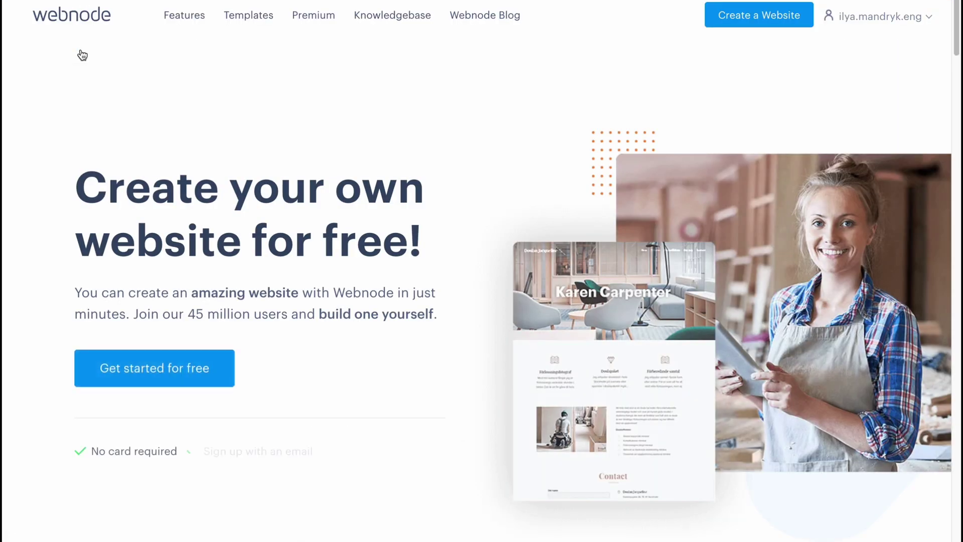